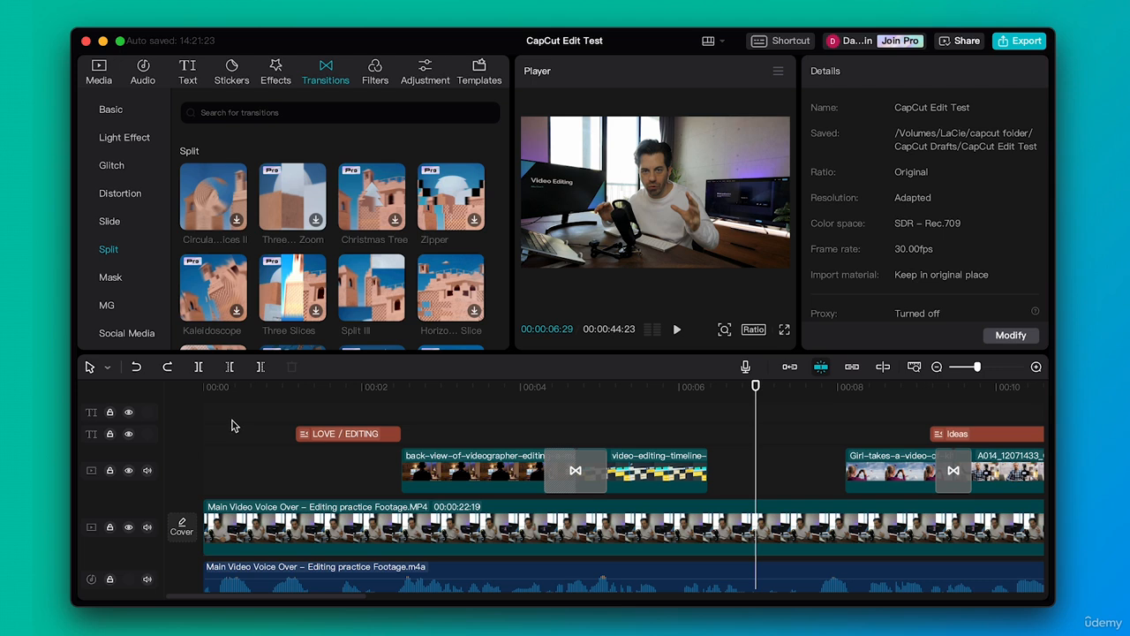
Split the main voice-over clip at about 00:00:07:02 and again where the girl-with-kites clip starts
{"action": "key", "text": "b"}
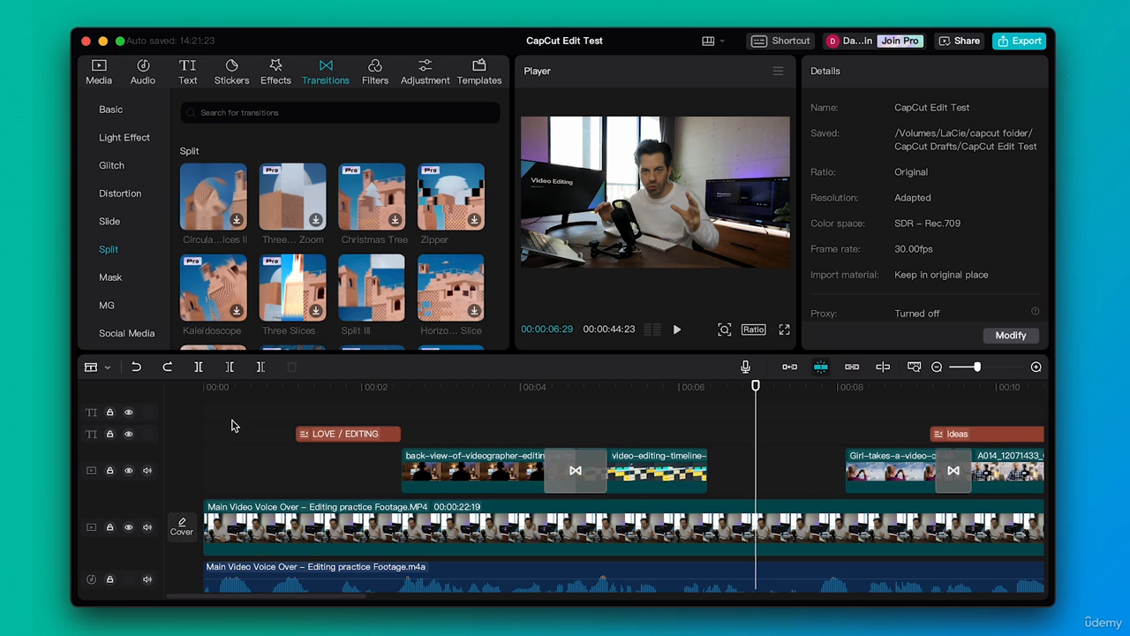
{"action": "left_click", "coordinate": [105, 367]}
{"action": "left_click", "coordinate": [180, 413]}
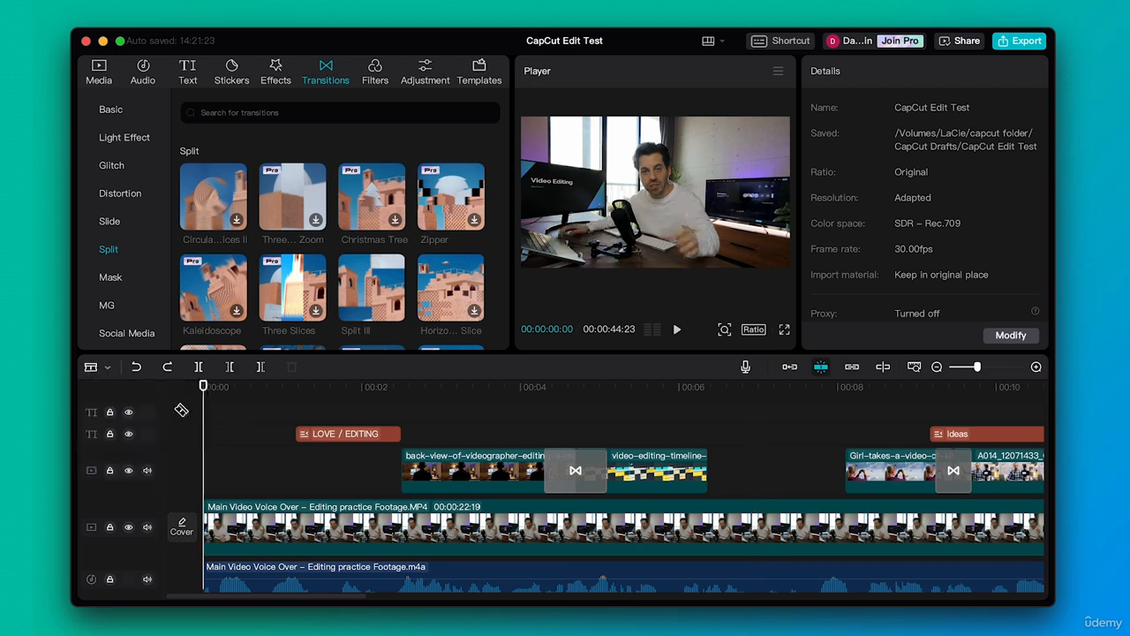
{"action": "left_click", "coordinate": [764, 523]}
{"action": "left_click", "coordinate": [847, 522]}
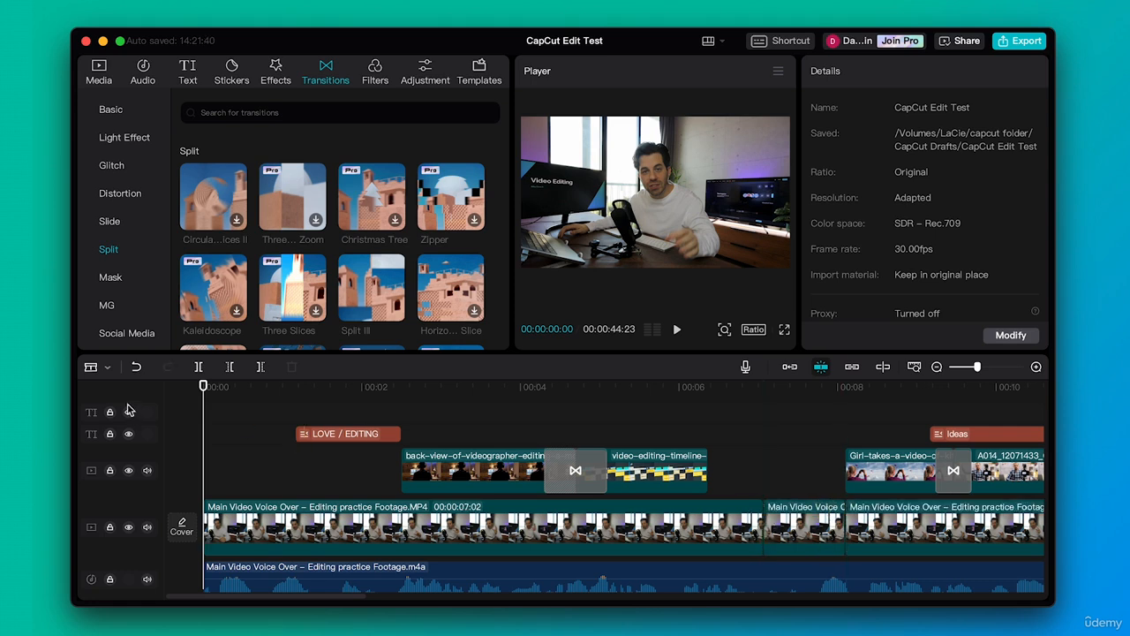
Scale the short split segment of the main video to 124% and shift it vertically to Y -140
{"action": "left_click", "coordinate": [92, 367]}
{"action": "left_click", "coordinate": [133, 395]}
{"action": "left_click", "coordinate": [798, 520]}
{"action": "left_click", "coordinate": [796, 389]}
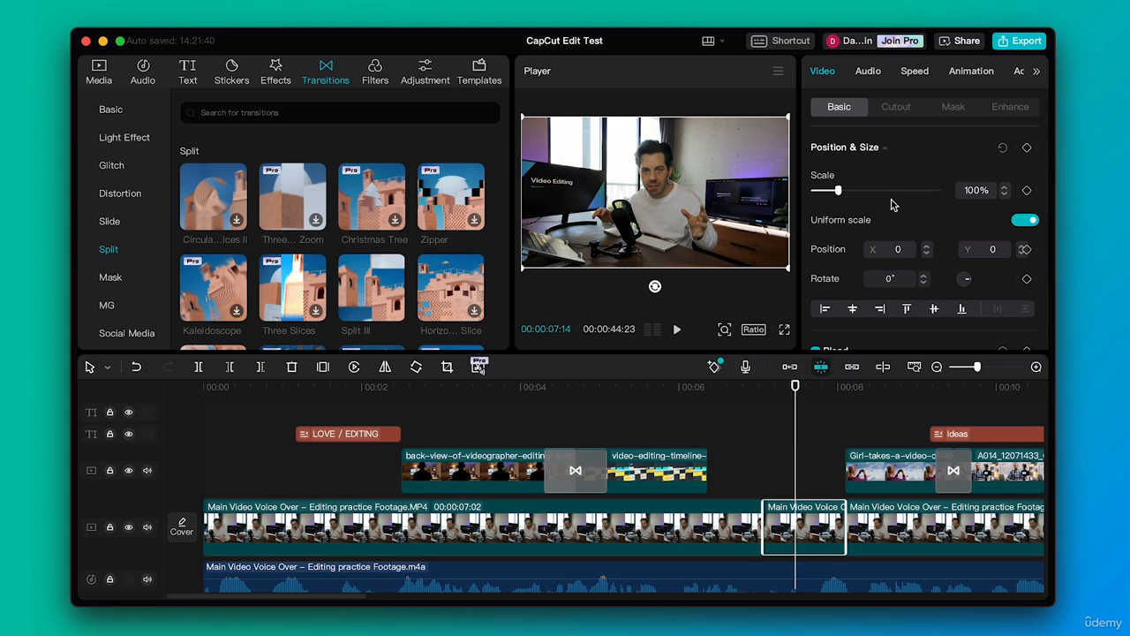
{"action": "mouse_move", "coordinate": [837, 191]}
{"action": "left_mouse_down"}
{"action": "mouse_move", "coordinate": [854, 192]}
{"action": "mouse_move", "coordinate": [841, 195]}
{"action": "left_mouse_up"}
{"action": "left_click_drag", "start_coordinate": [841, 193], "coordinate": [846, 193]}
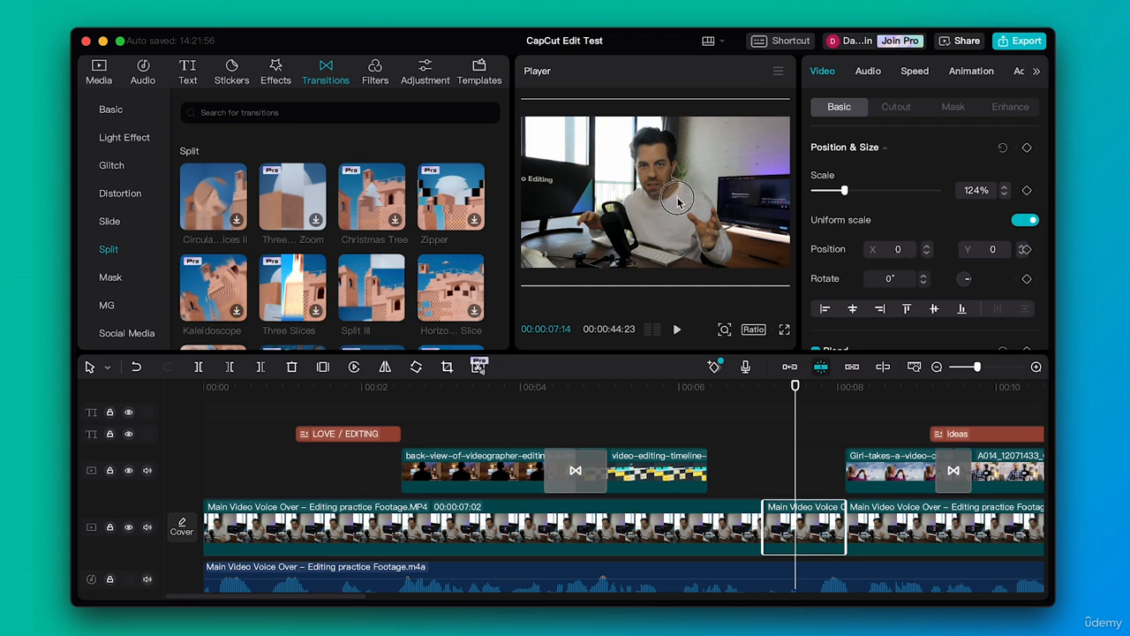
{"action": "mouse_move", "coordinate": [675, 178]}
{"action": "left_mouse_down"}
{"action": "mouse_move", "coordinate": [675, 197]}
{"action": "mouse_move", "coordinate": [674, 184]}
{"action": "left_mouse_up"}
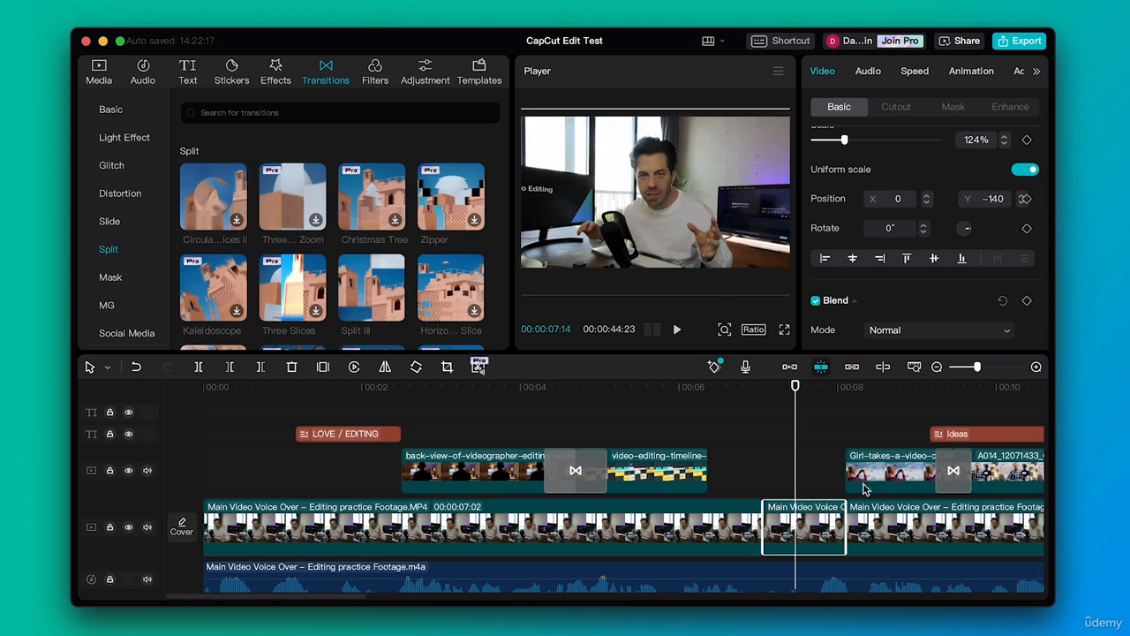
Play the timeline across the short scaled segment to preview its zoom cut
{"action": "left_click_drag", "start_coordinate": [729, 383], "coordinate": [697, 391]}
{"action": "key", "text": "space"}
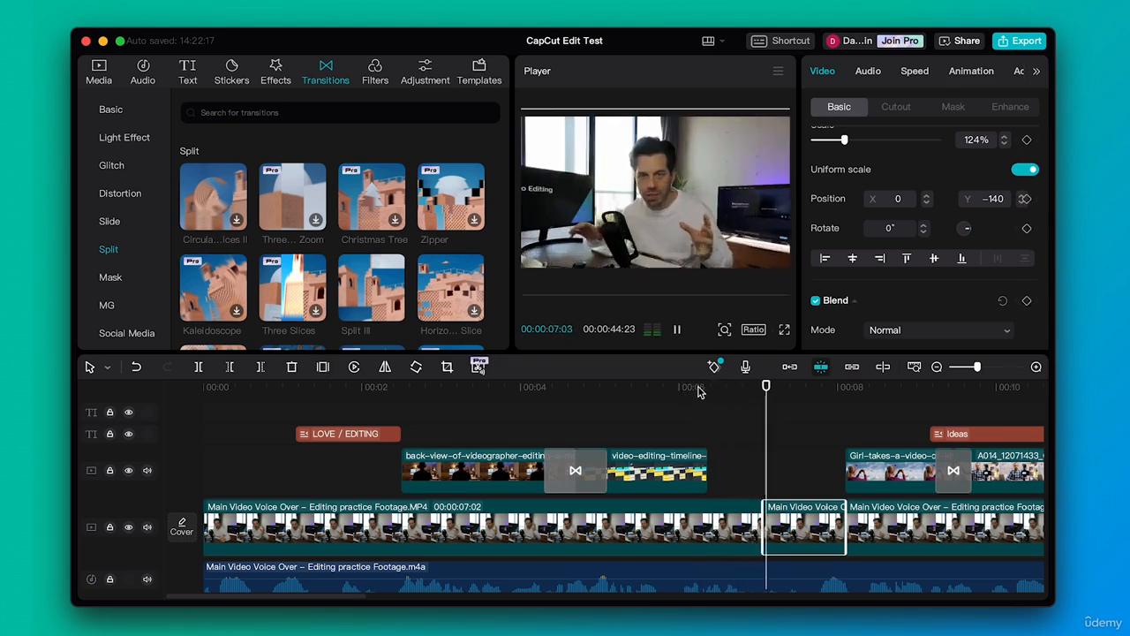
{"action": "key", "text": "space"}
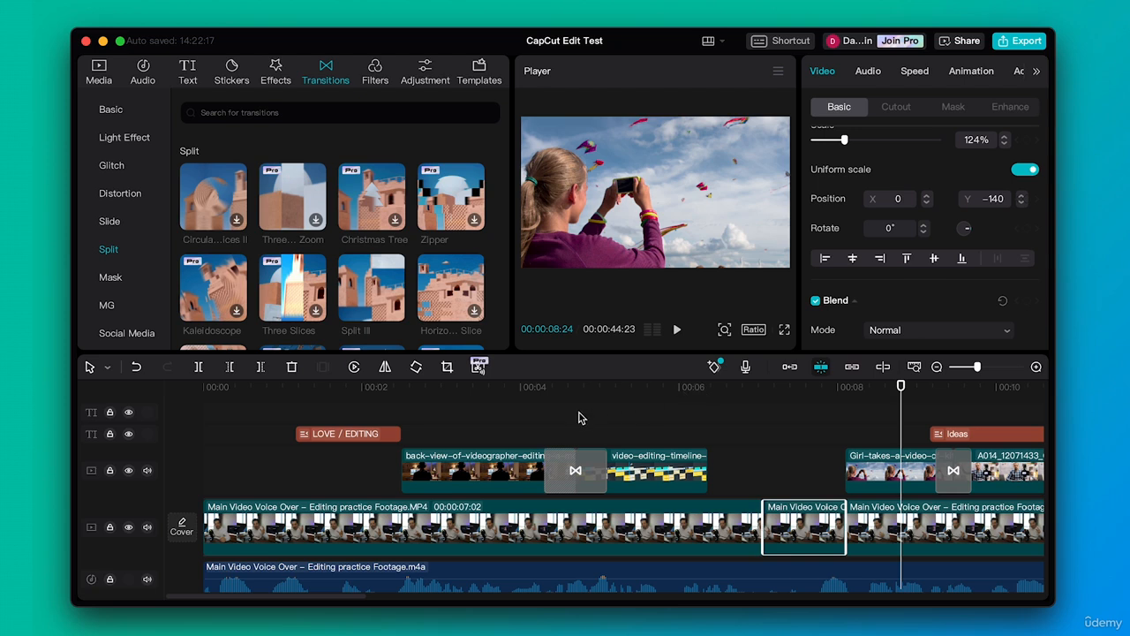
Split the first main video segment where the back-view clip starts and where the LOVE / EDITING title starts
{"action": "left_click_drag", "start_coordinate": [256, 389], "coordinate": [202, 388]}
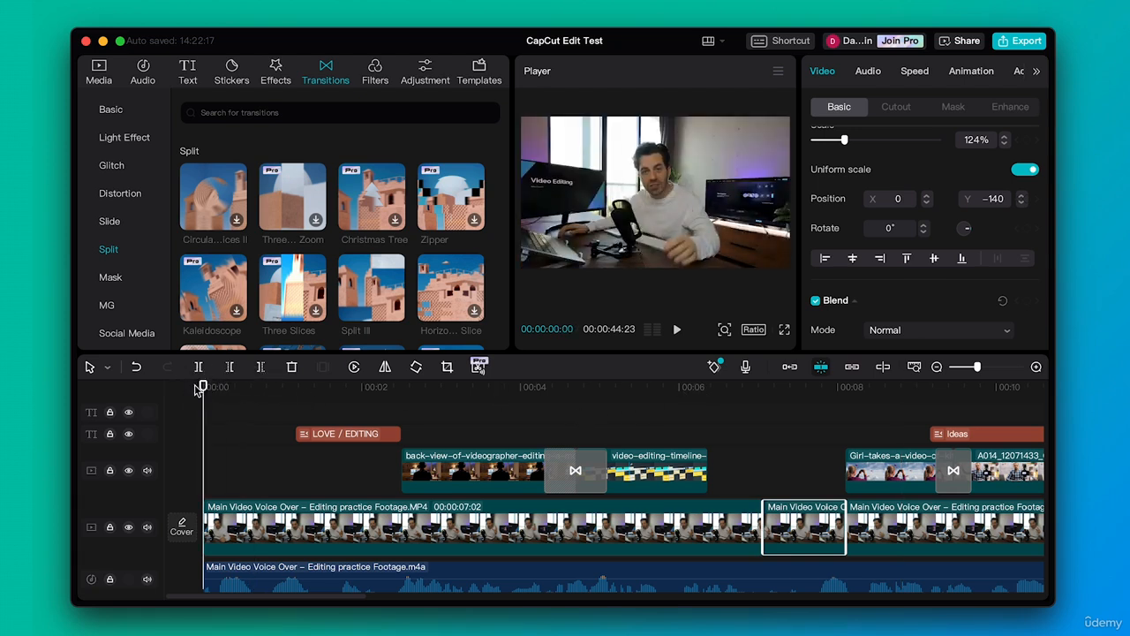
{"action": "left_click", "coordinate": [308, 509]}
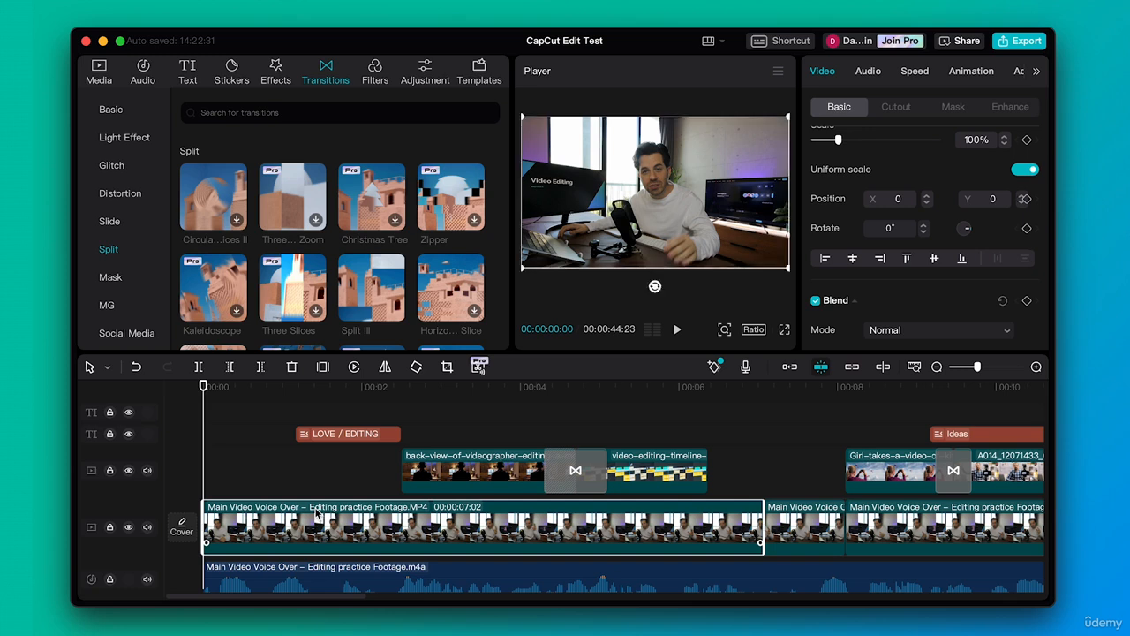
{"action": "key", "text": "b"}
{"action": "left_click", "coordinate": [408, 515]}
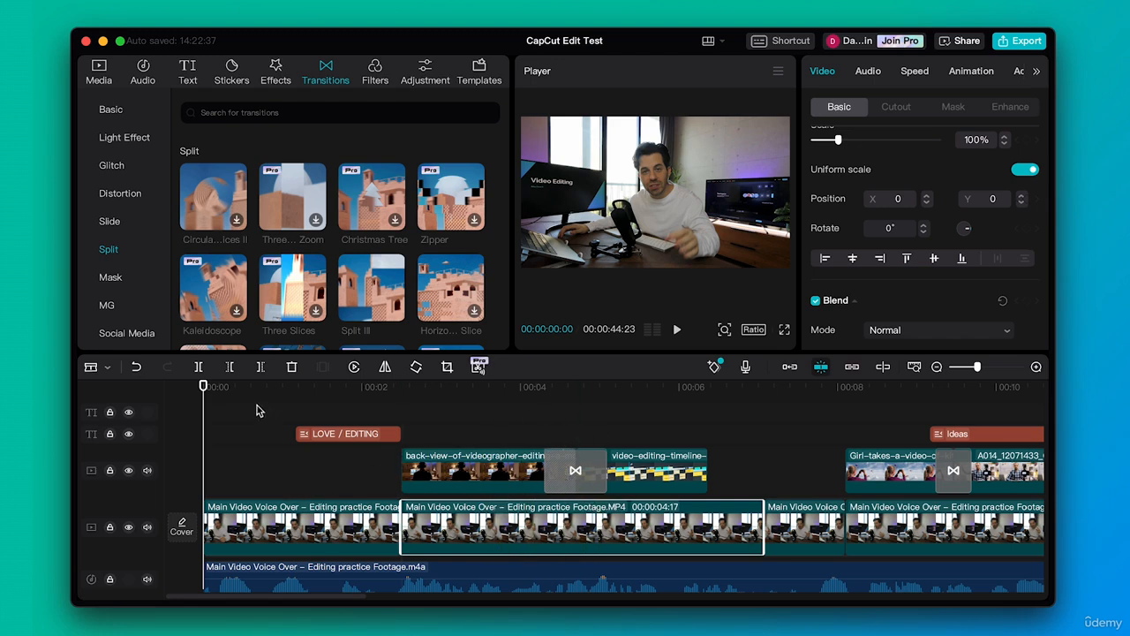
{"action": "left_click_drag", "start_coordinate": [206, 386], "coordinate": [285, 386]}
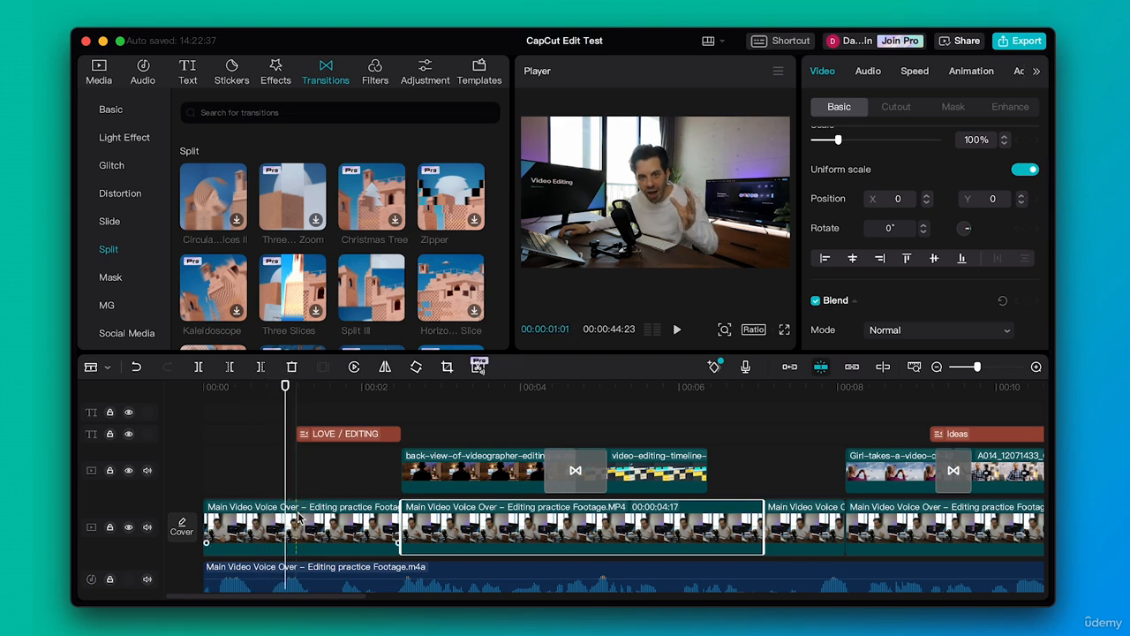
{"action": "key", "text": "super+b"}
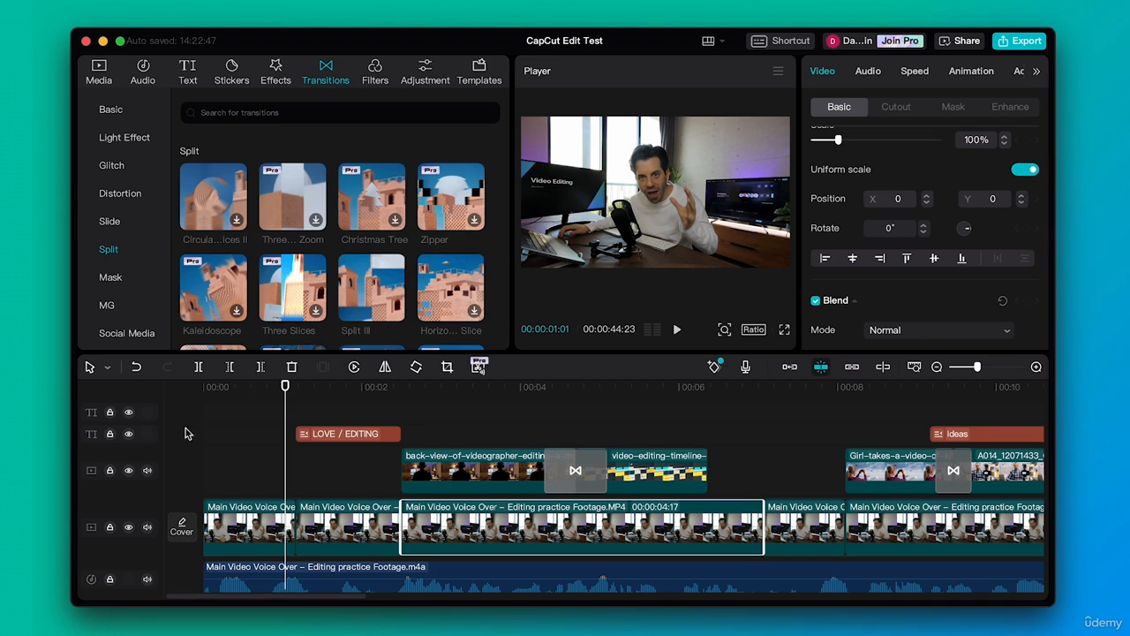
Scale the main video segment under the LOVE / EDITING title to 146% and move it horizontally to X 883
{"action": "left_click", "coordinate": [326, 515]}
{"action": "left_click", "coordinate": [341, 387]}
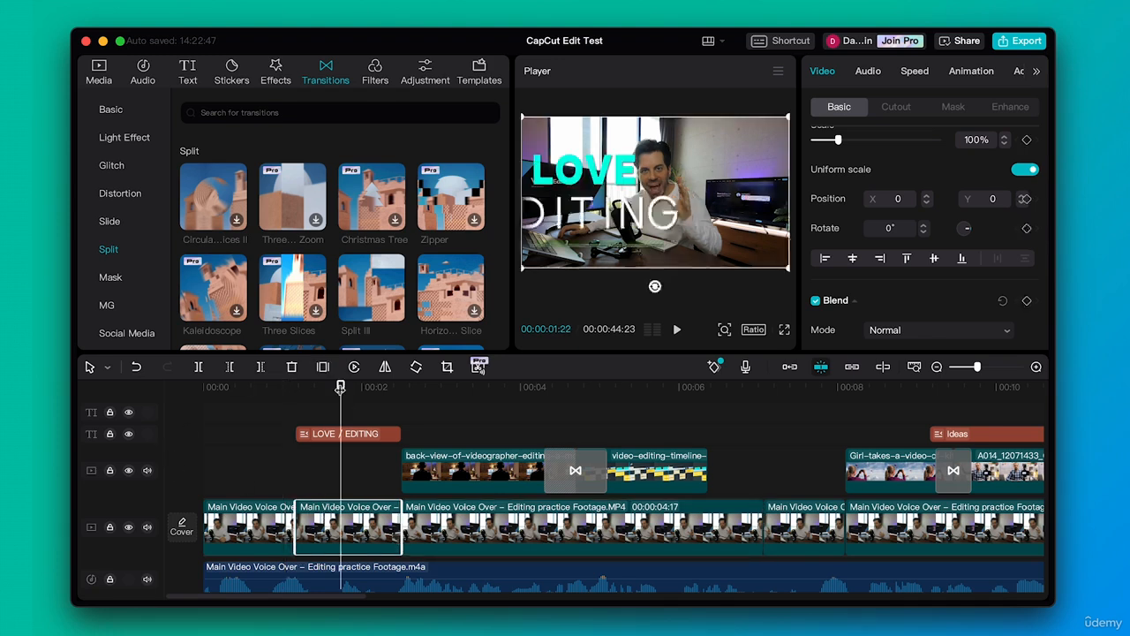
{"action": "scroll", "coordinate": [836, 179], "scroll_direction": "up", "scroll_amount": 1}
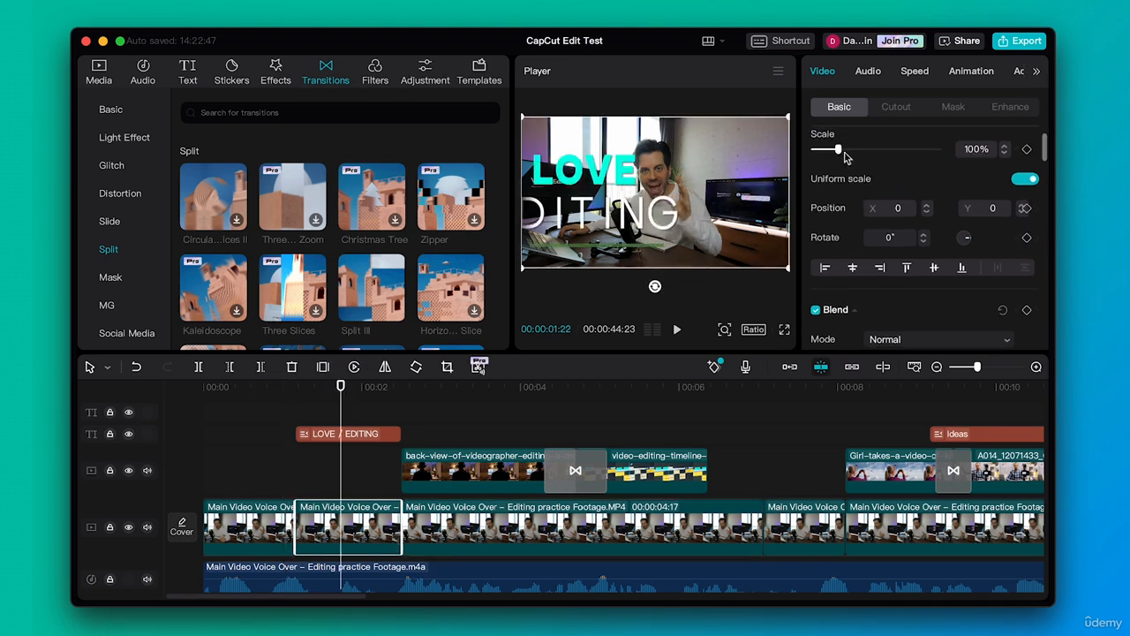
{"action": "left_click_drag", "start_coordinate": [840, 150], "coordinate": [851, 153]}
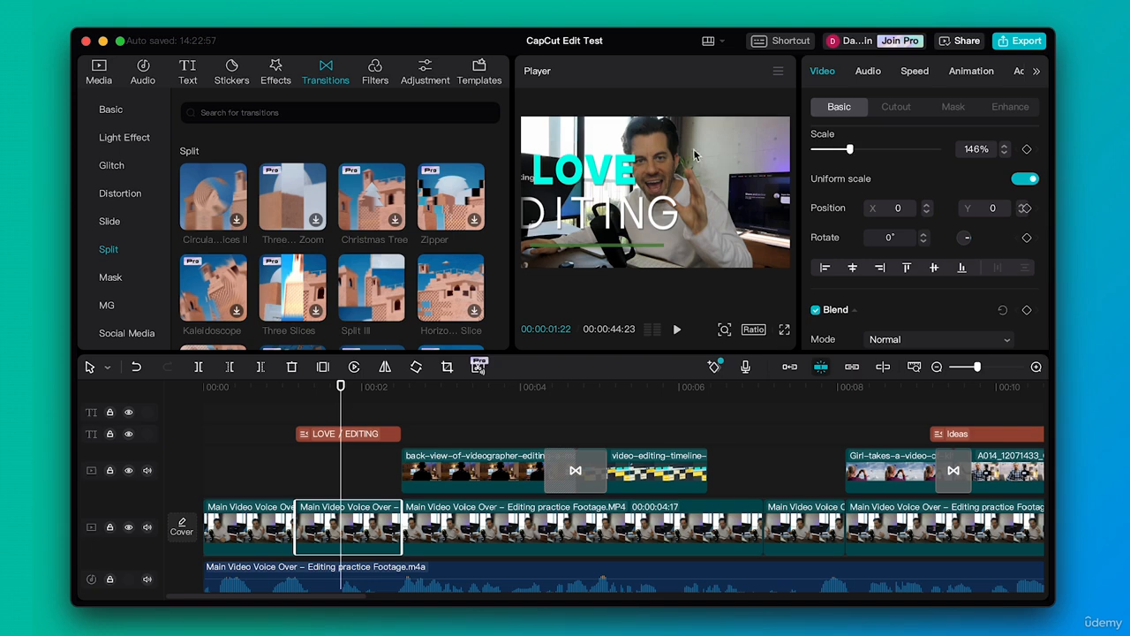
{"action": "left_click_drag", "start_coordinate": [694, 156], "coordinate": [759, 157]}
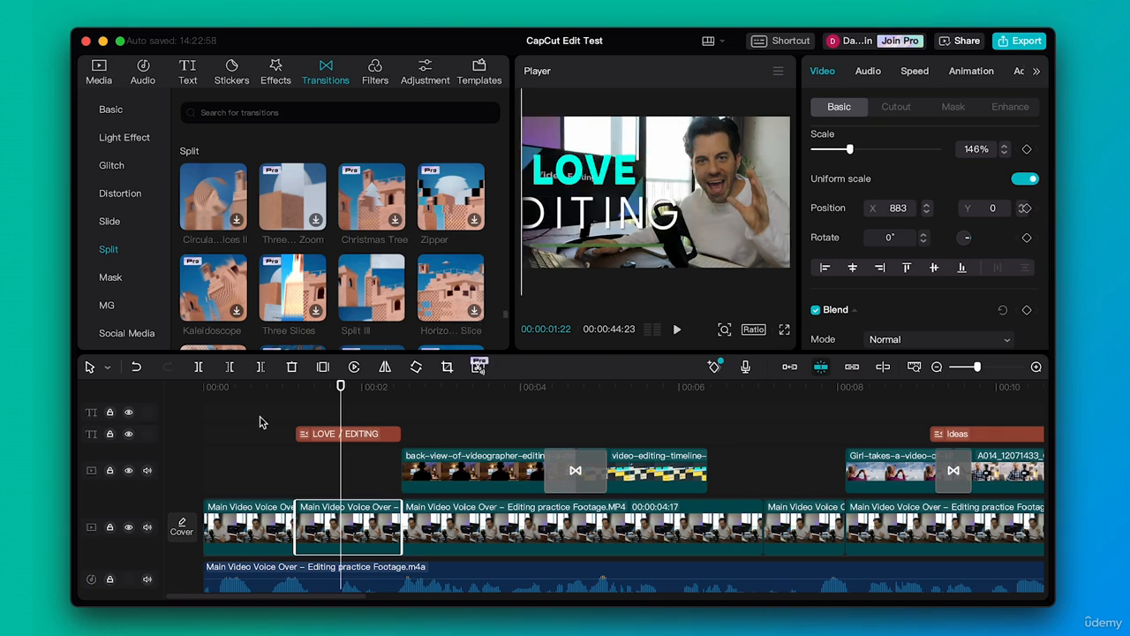
Keyframe the opening segment's scale from 100% at the start of the timeline to 110% at the segment's end, 00:00:01:05
{"action": "left_click", "coordinate": [264, 385]}
{"action": "left_click_drag", "start_coordinate": [264, 386], "coordinate": [199, 414]}
{"action": "left_click", "coordinate": [250, 521]}
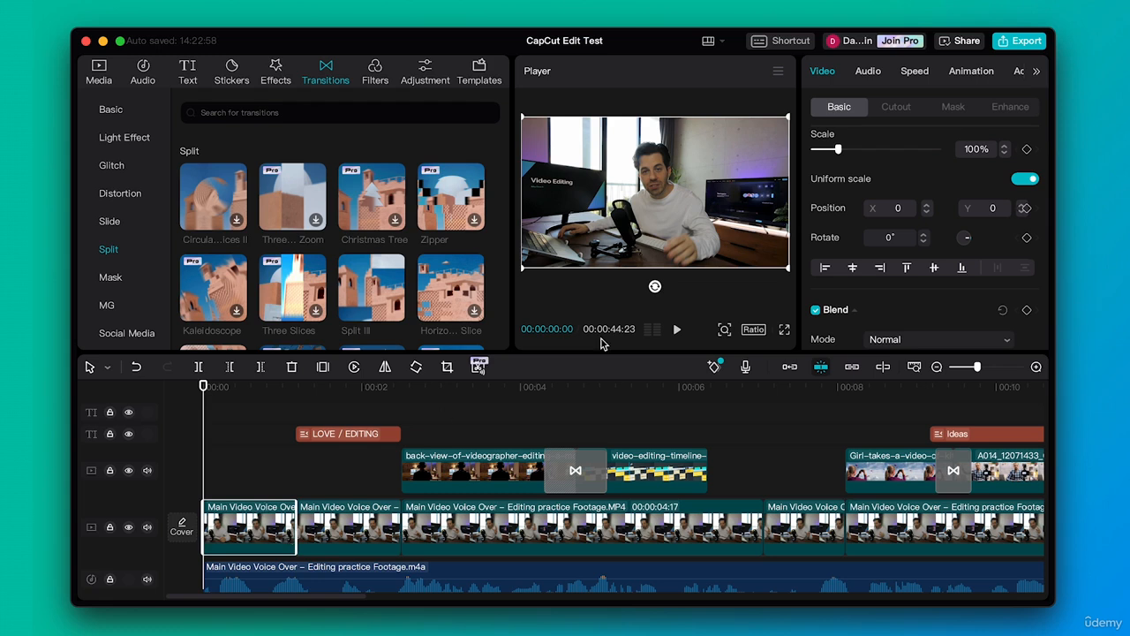
{"action": "left_click", "coordinate": [1027, 150]}
{"action": "left_click_drag", "start_coordinate": [204, 386], "coordinate": [296, 389]}
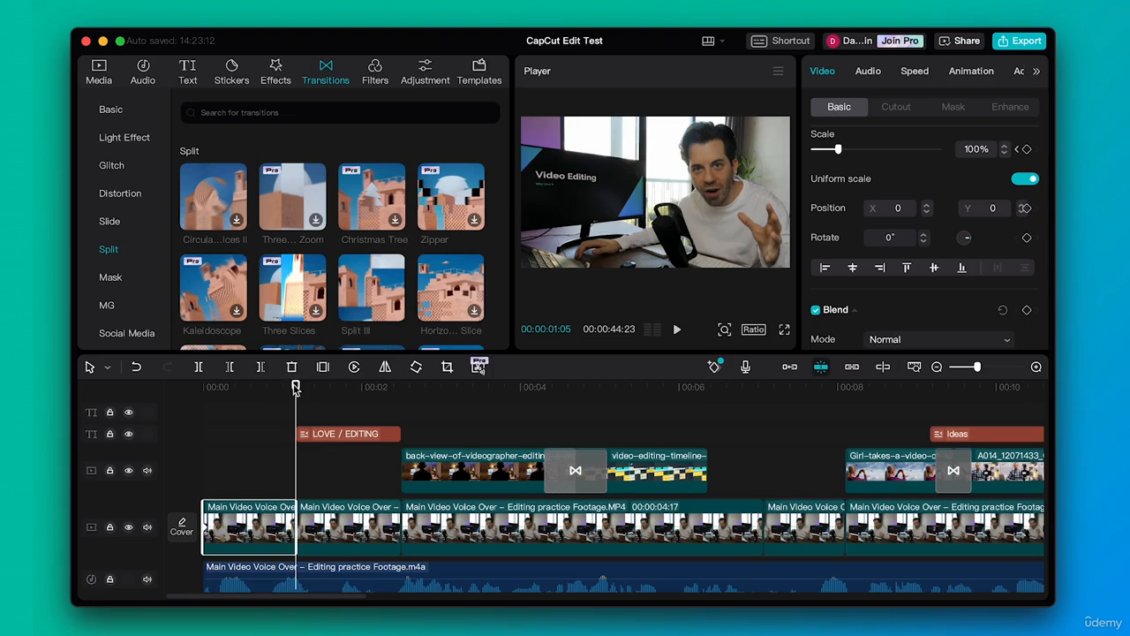
{"action": "left_click", "coordinate": [1027, 150]}
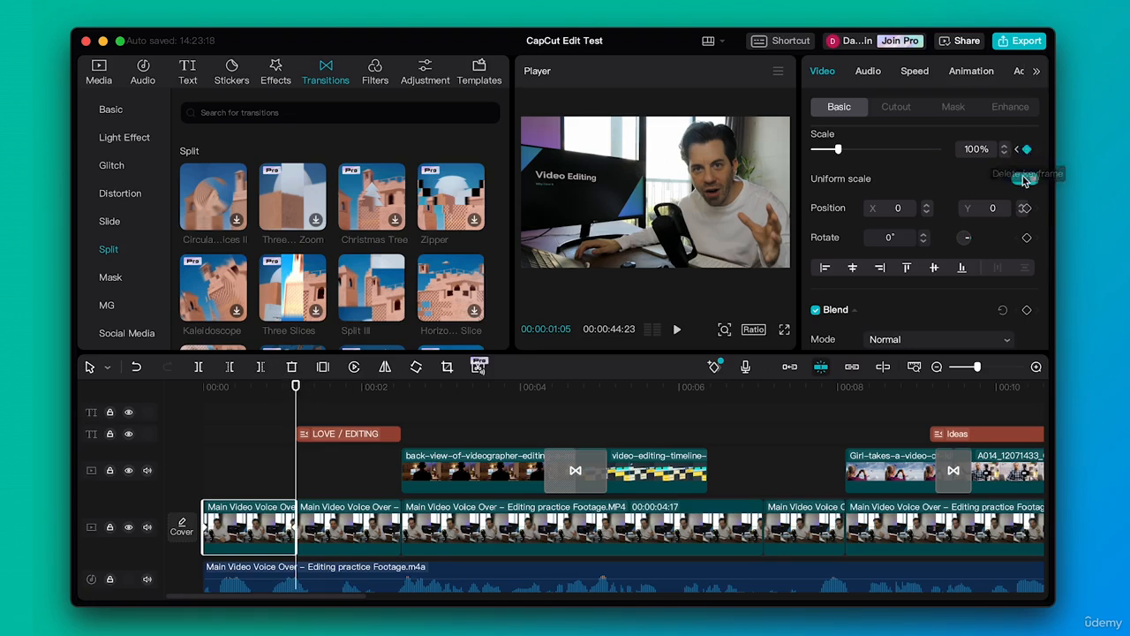
{"action": "double_click", "coordinate": [976, 150]}
{"action": "type", "text": "1"}
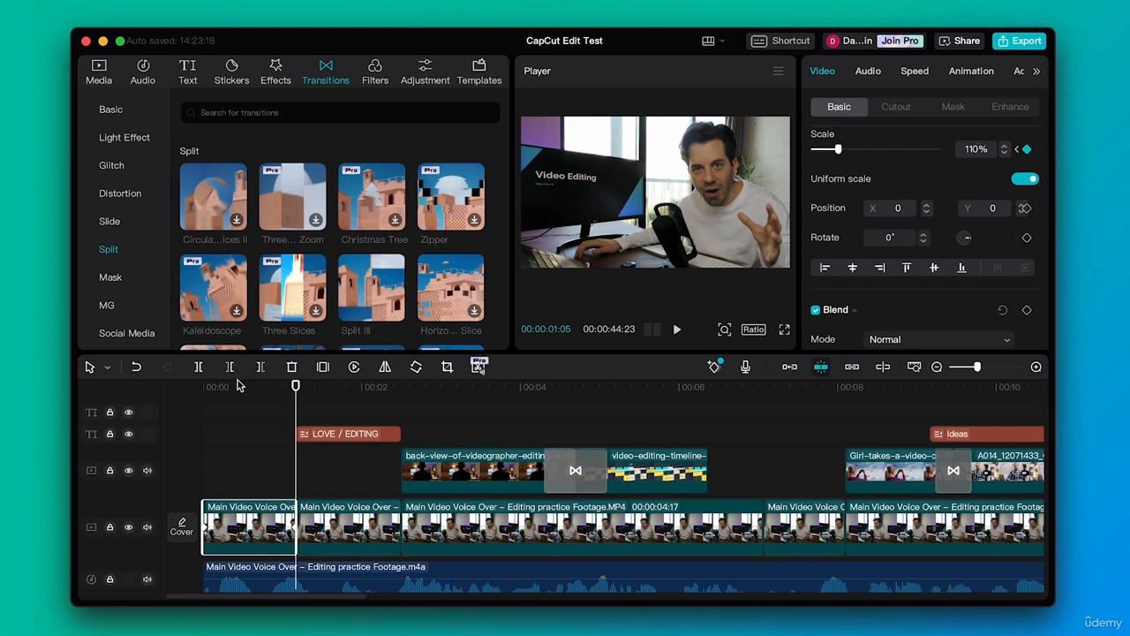
Play the edit from the beginning to preview the keyframed zoom and the reframed segments
{"action": "left_click", "coordinate": [181, 387]}
{"action": "key", "text": "space"}
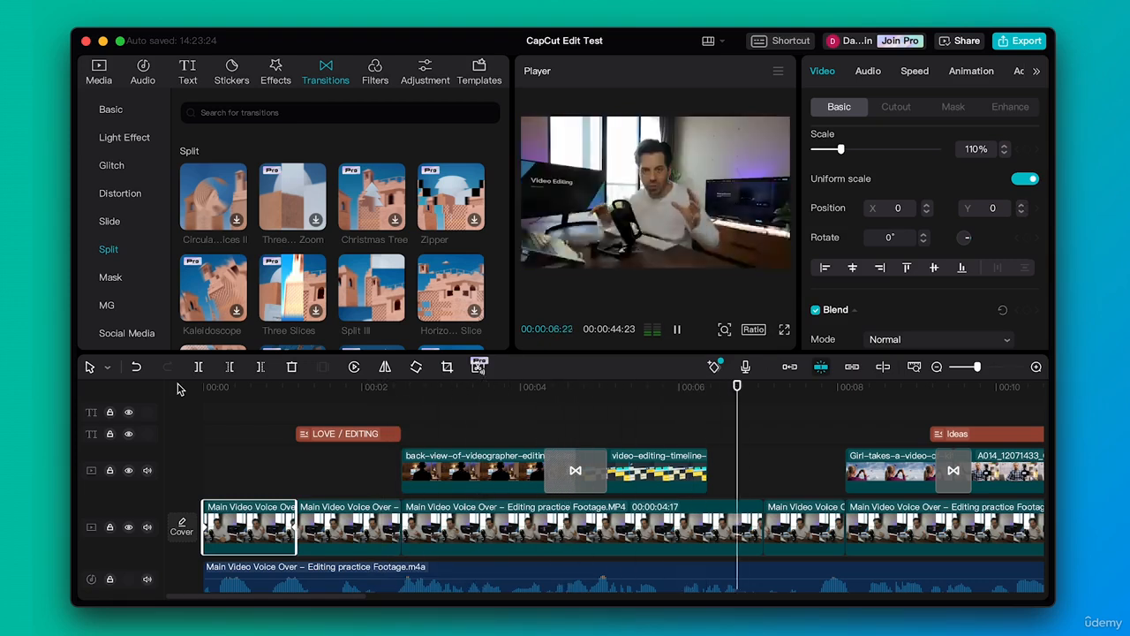
{"action": "key", "text": "space"}
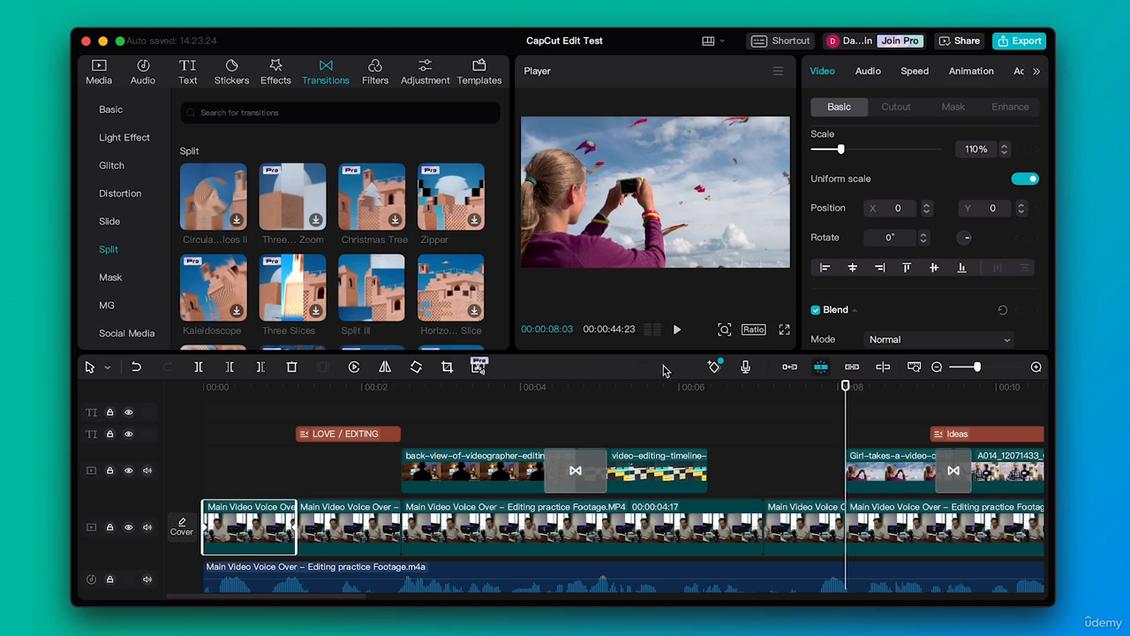
Increase the scale of the short main video segment just before the girl-with-kites clip to 155%
{"action": "left_click", "coordinate": [801, 387]}
{"action": "left_click", "coordinate": [808, 525]}
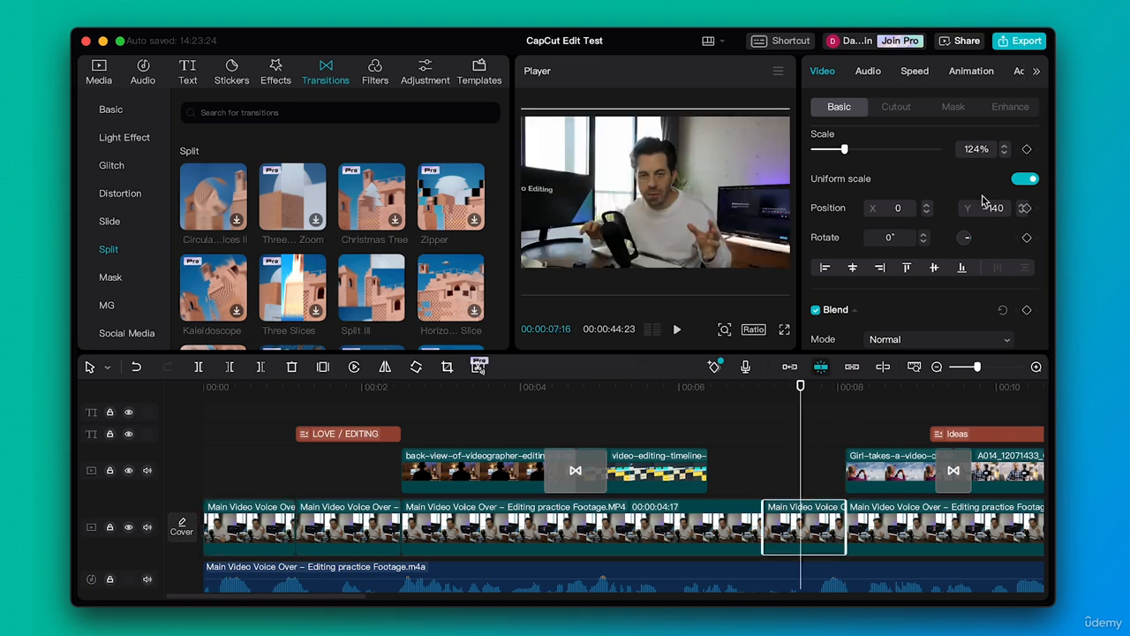
{"action": "left_click_drag", "start_coordinate": [844, 152], "coordinate": [852, 151]}
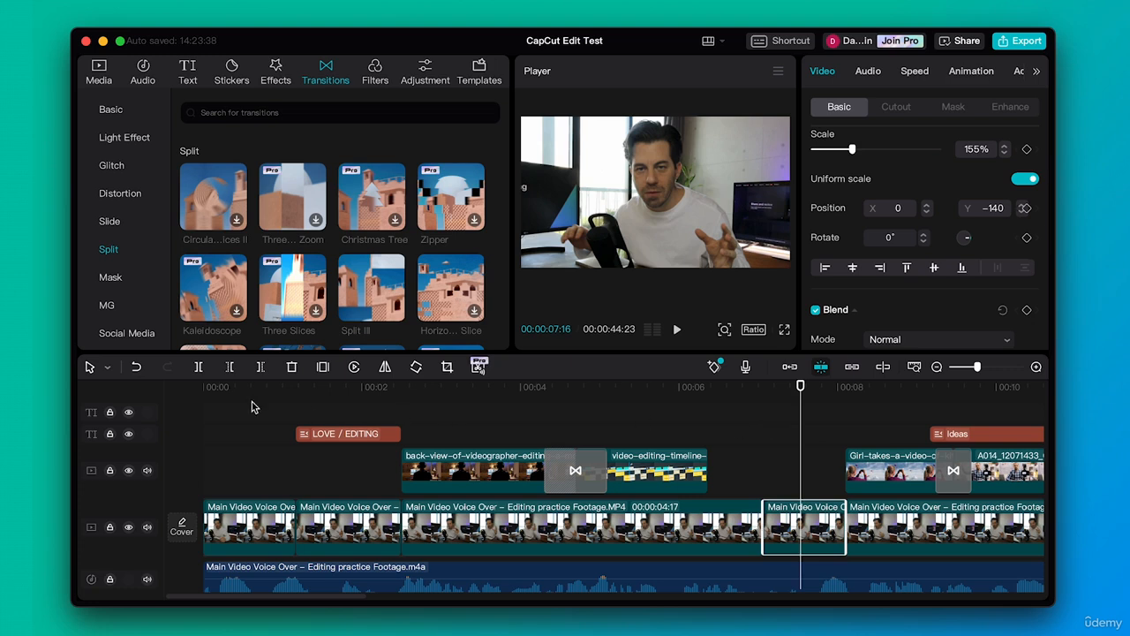
Play the edit from the start through the short segment scaled to 155%
{"action": "left_click", "coordinate": [205, 387]}
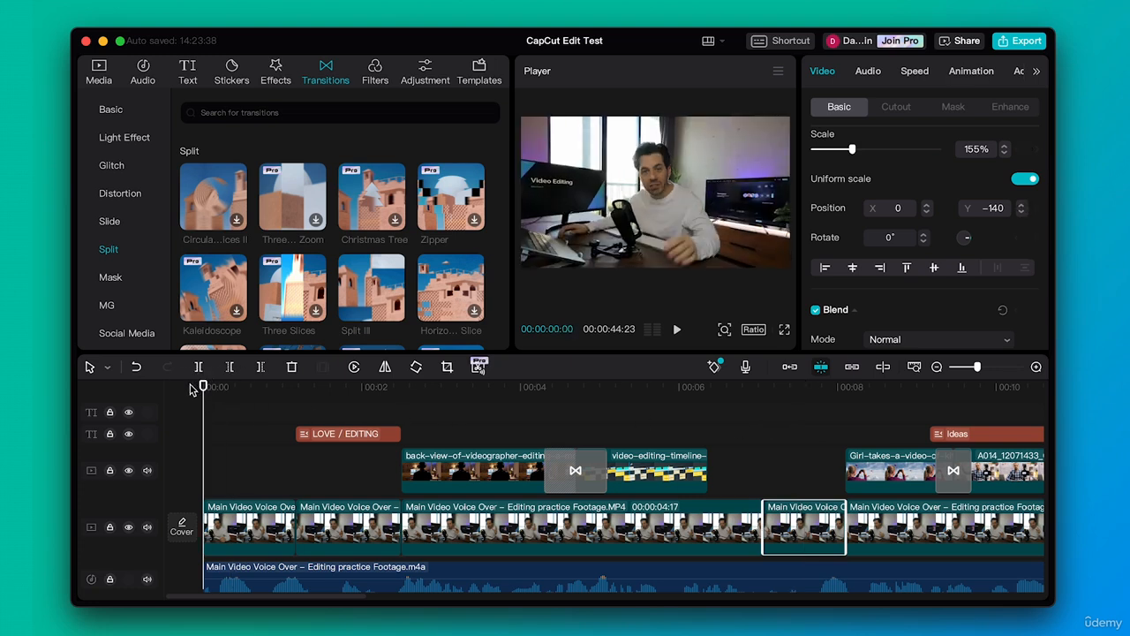
{"action": "key", "text": "space"}
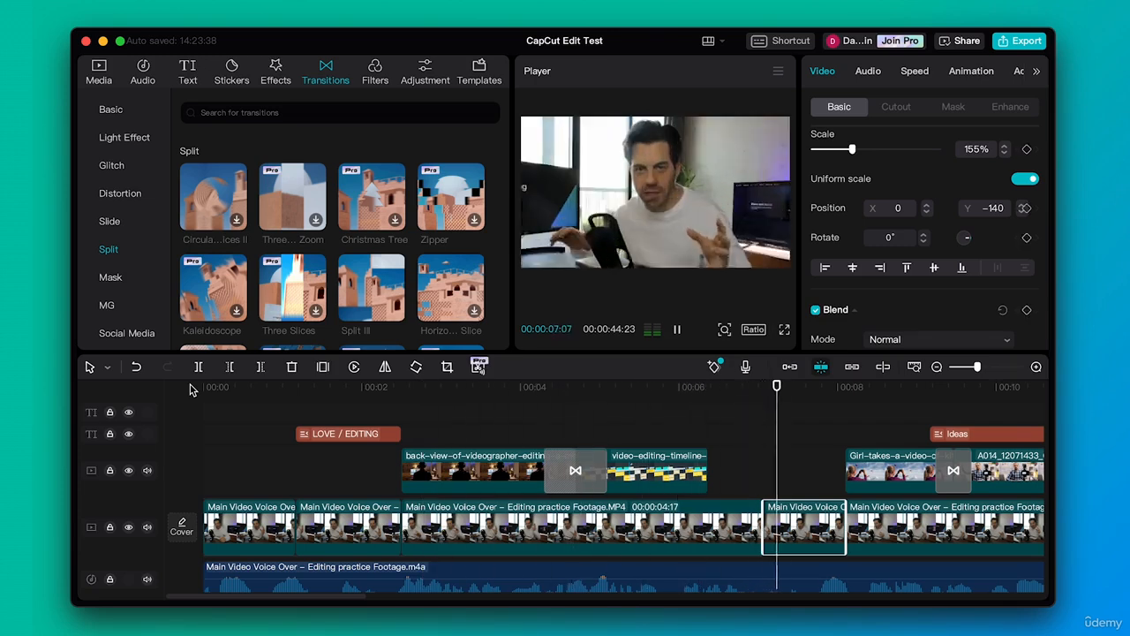
{"action": "key", "text": "space"}
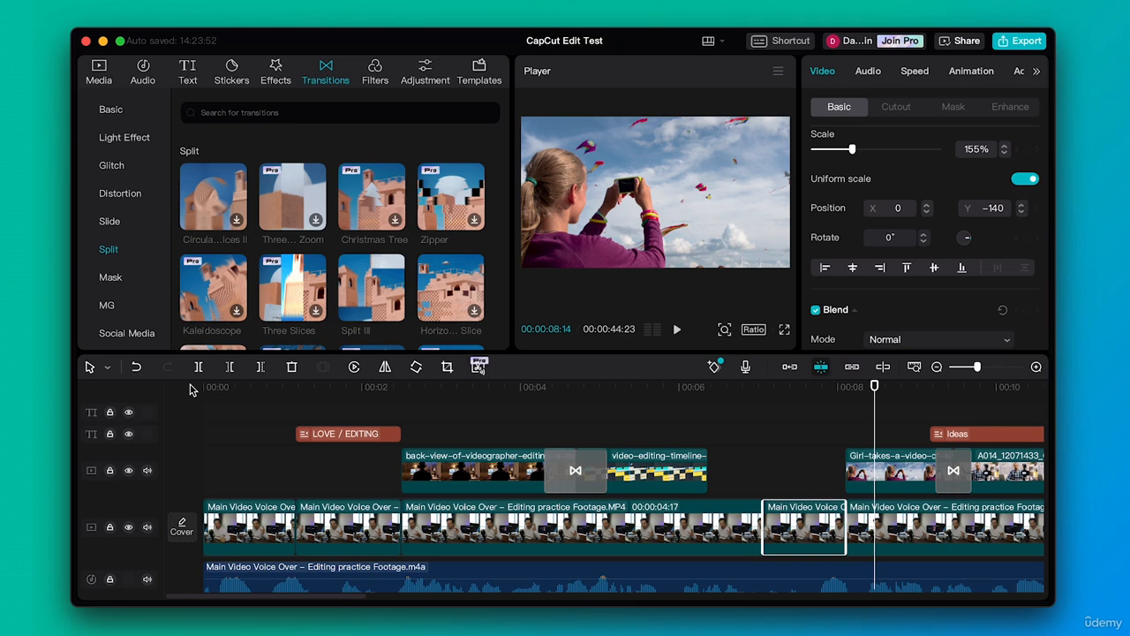
Scrub along the timeline to 00:00:32:18 and examine the layout of the main clips, overlays and titles
{"action": "left_click_drag", "start_coordinate": [976, 370], "coordinate": [965, 372]}
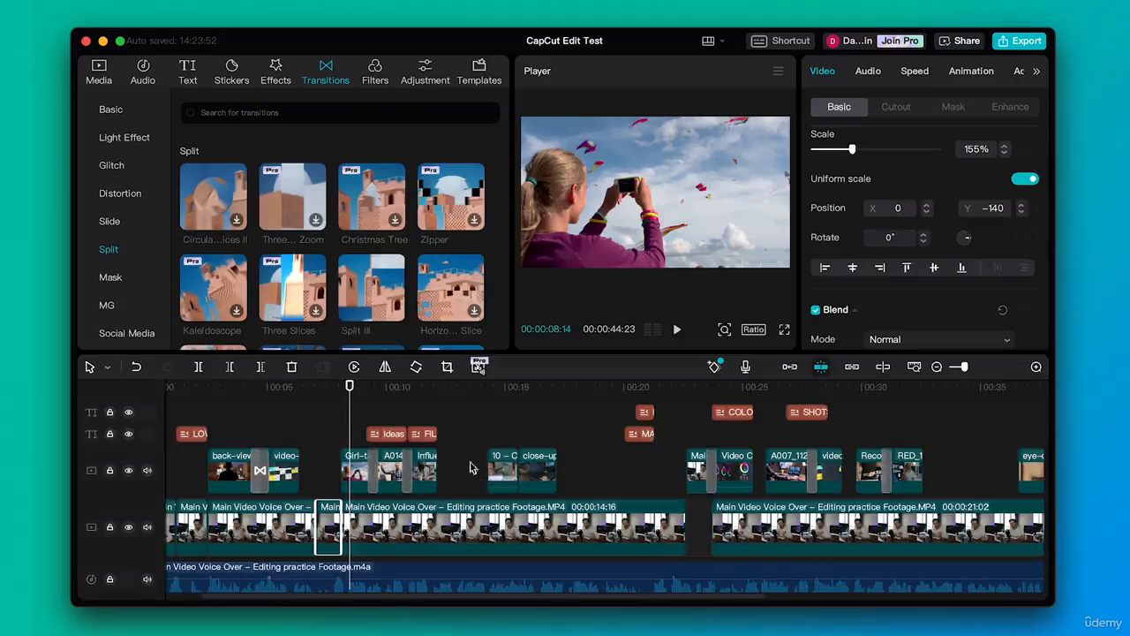
{"action": "scroll", "coordinate": [464, 444], "scroll_direction": "left", "scroll_amount": 2}
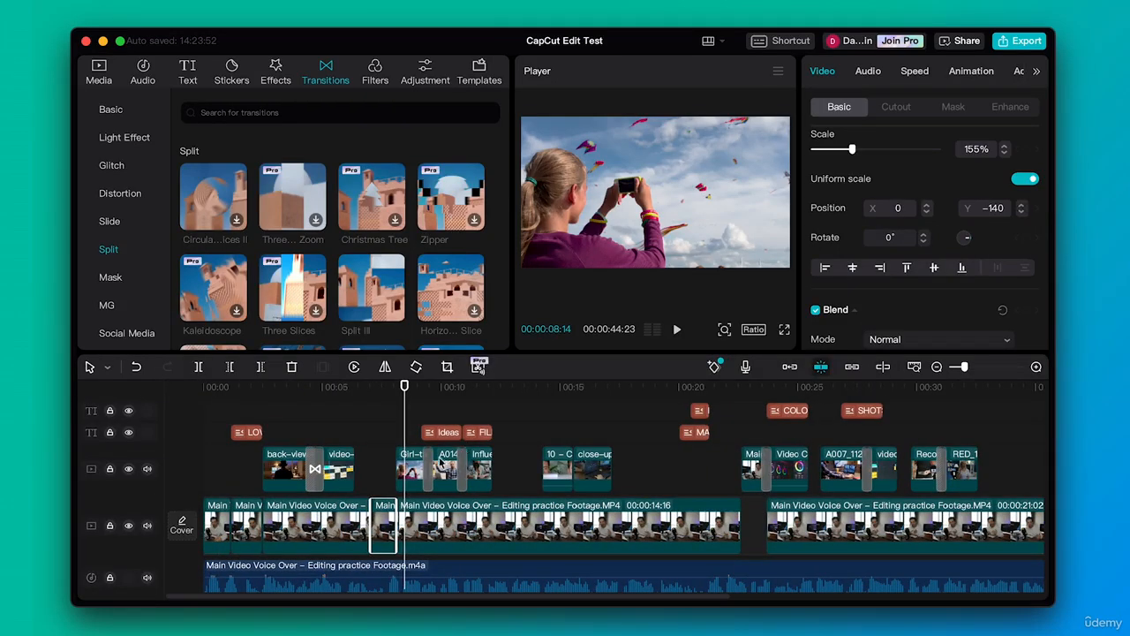
{"action": "left_click_drag", "start_coordinate": [485, 385], "coordinate": [979, 371]}
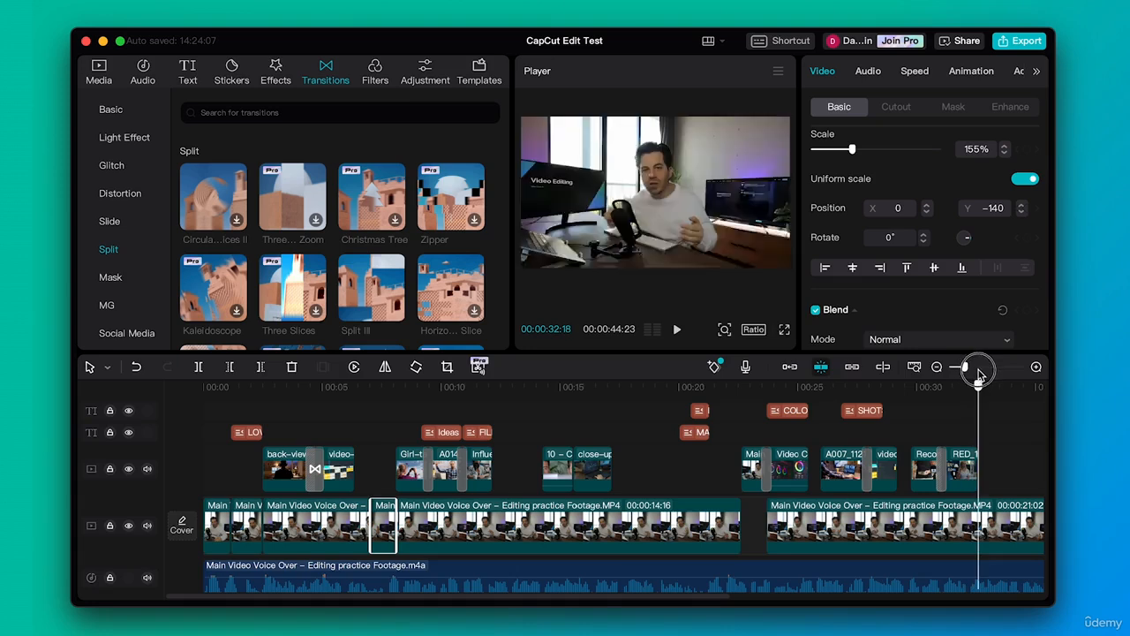
{"action": "scroll", "coordinate": [848, 416], "scroll_direction": "right", "scroll_amount": 2}
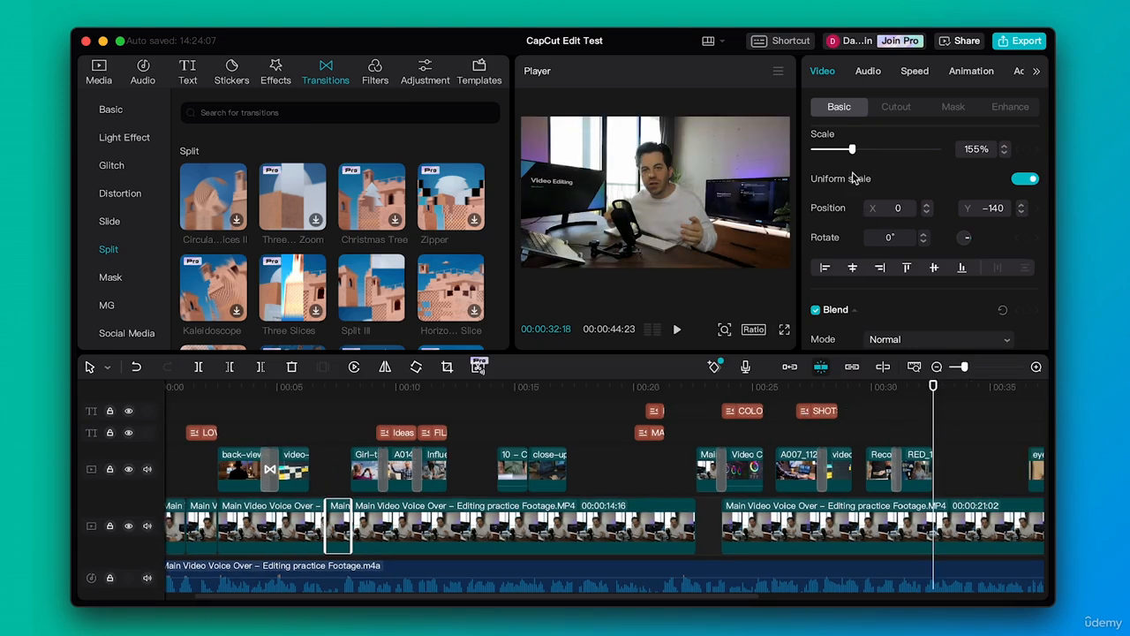
{"action": "scroll", "coordinate": [941, 187], "scroll_direction": "up", "scroll_amount": 1}
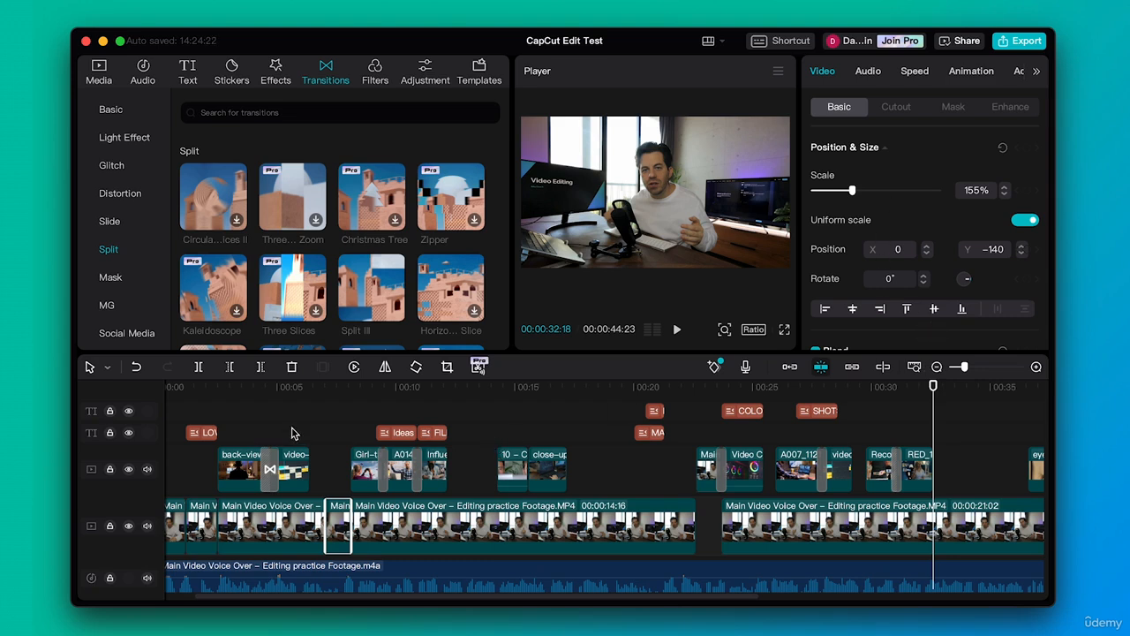
{"action": "scroll", "coordinate": [294, 433], "scroll_direction": "left", "scroll_amount": 2}
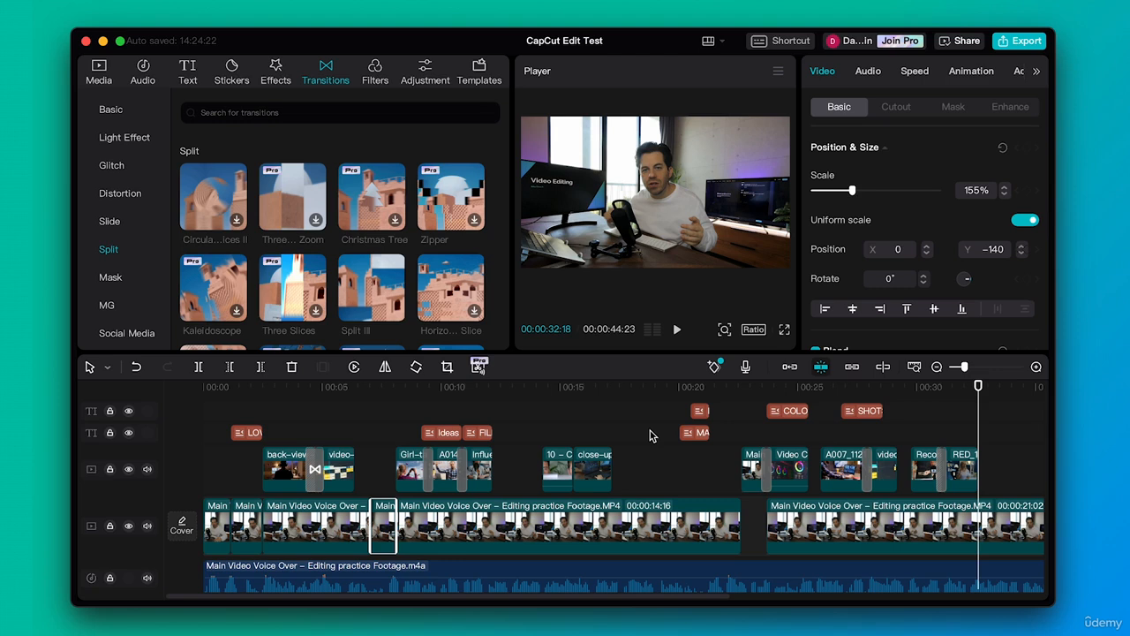
Try rotating the short 155% segment of the main video, and undo the rotation
{"action": "left_click", "coordinate": [385, 522]}
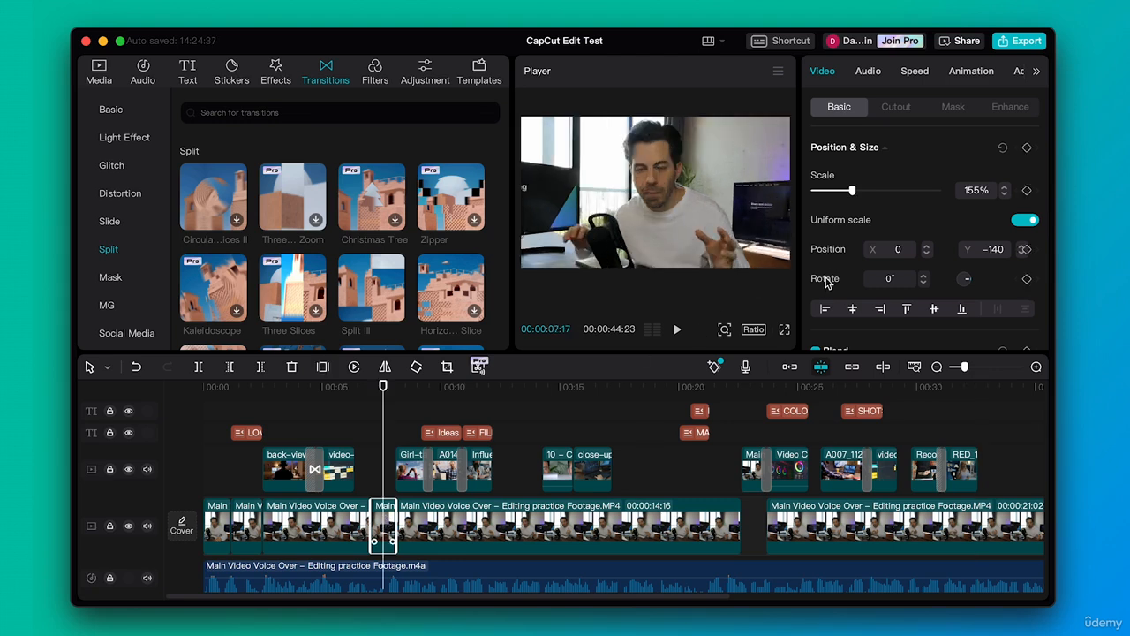
{"action": "left_click_drag", "start_coordinate": [968, 288], "coordinate": [965, 280]}
{"action": "key", "text": "super+z"}
Add a rotation keyframe at 00:00:07:04 in the short 155% segment of the main video
{"action": "left_click_drag", "start_coordinate": [965, 369], "coordinate": [986, 367]}
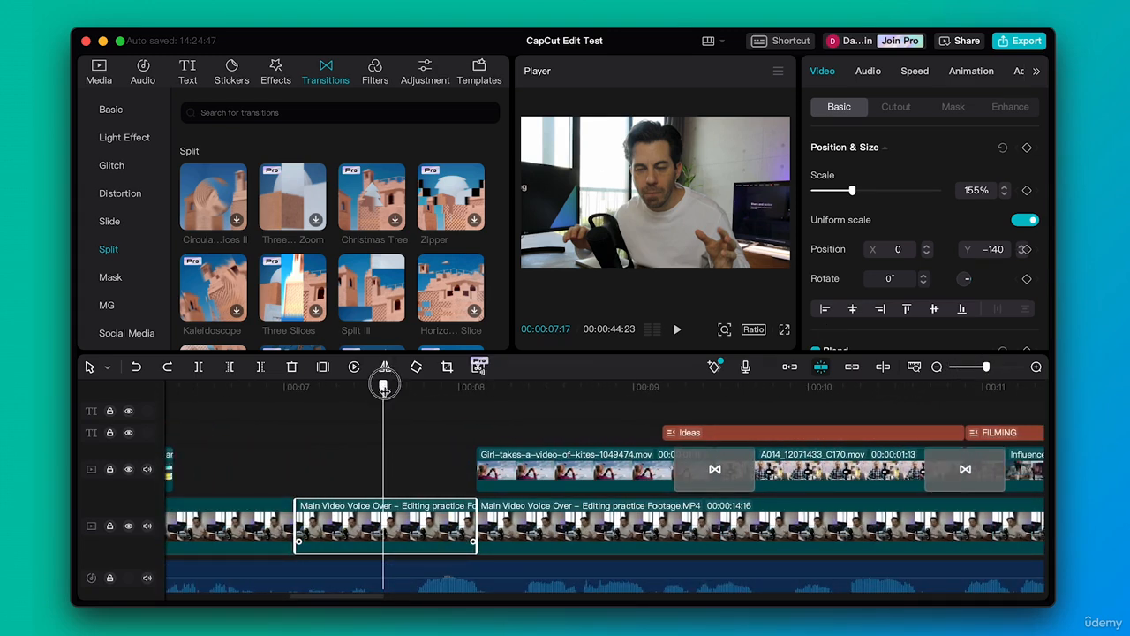
{"action": "left_click_drag", "start_coordinate": [384, 389], "coordinate": [309, 399]}
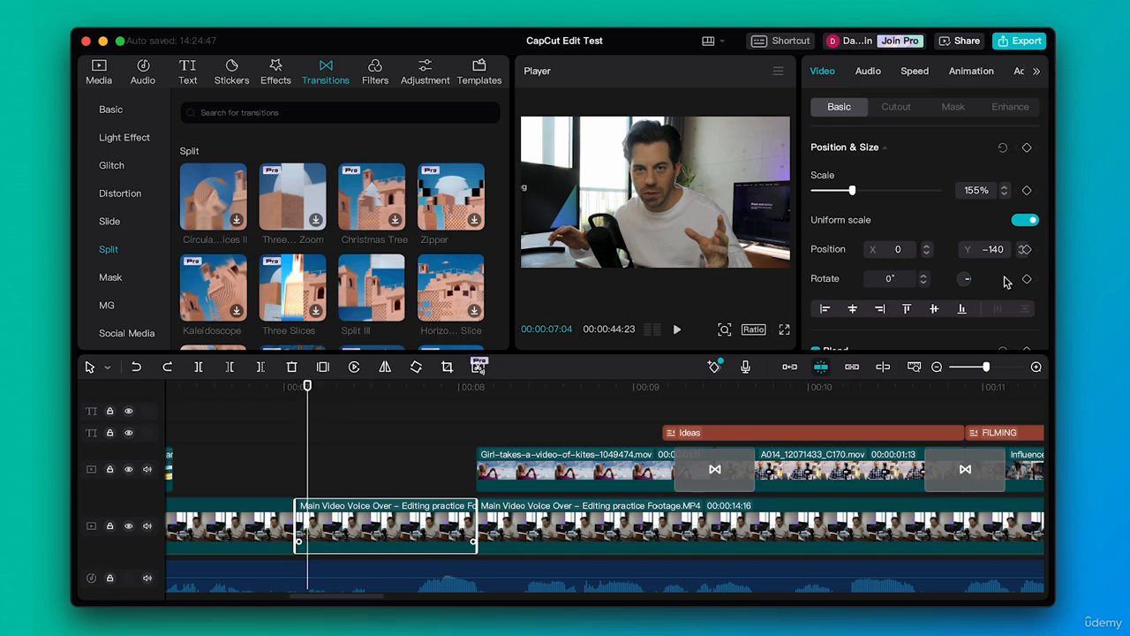
{"action": "left_click", "coordinate": [1026, 278]}
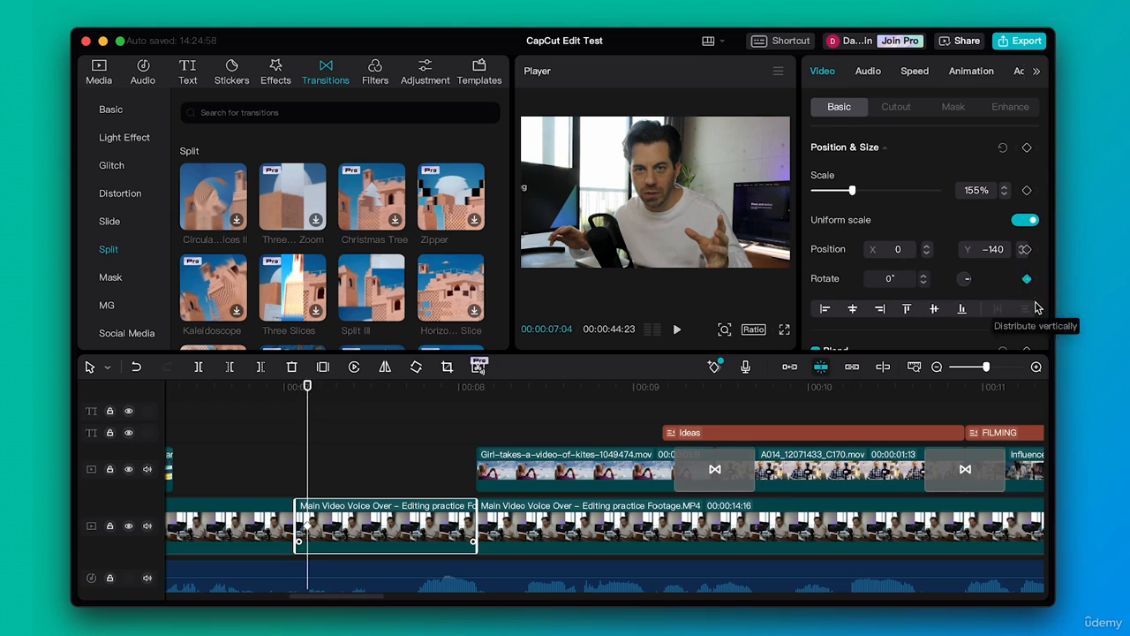
Try keyframing the short segment's rotation to 363° at 00:00:08:00, preview the tilt, and undo it
{"action": "left_click_drag", "start_coordinate": [433, 387], "coordinate": [458, 389]}
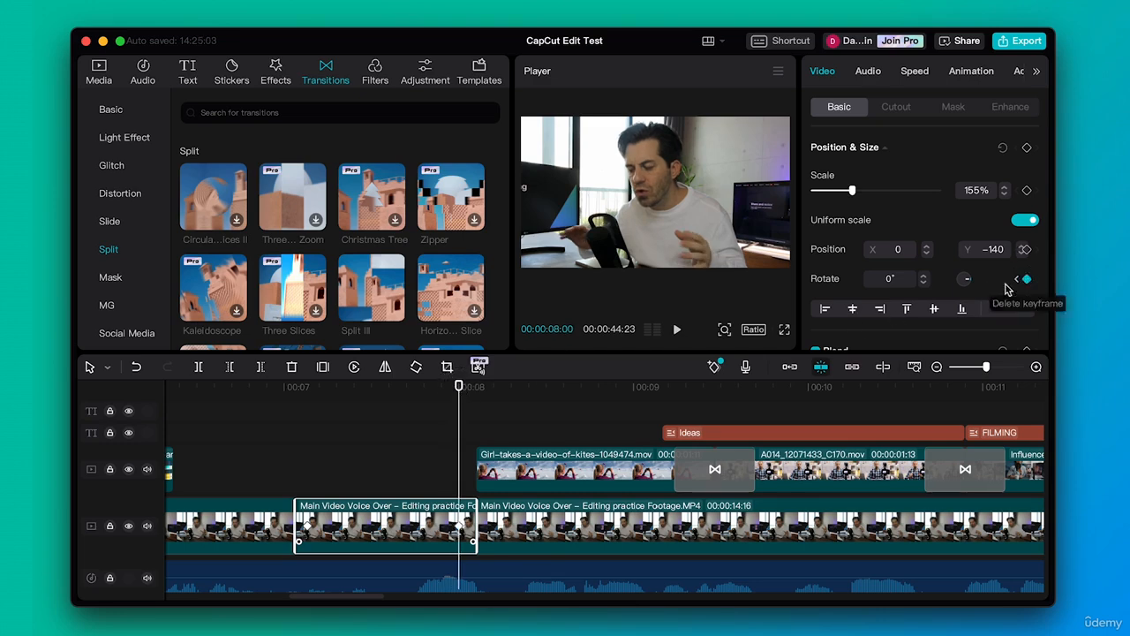
{"action": "mouse_move", "coordinate": [969, 284]}
{"action": "left_mouse_down"}
{"action": "mouse_move", "coordinate": [952, 287]}
{"action": "mouse_move", "coordinate": [959, 274]}
{"action": "mouse_move", "coordinate": [981, 277]}
{"action": "left_mouse_up"}
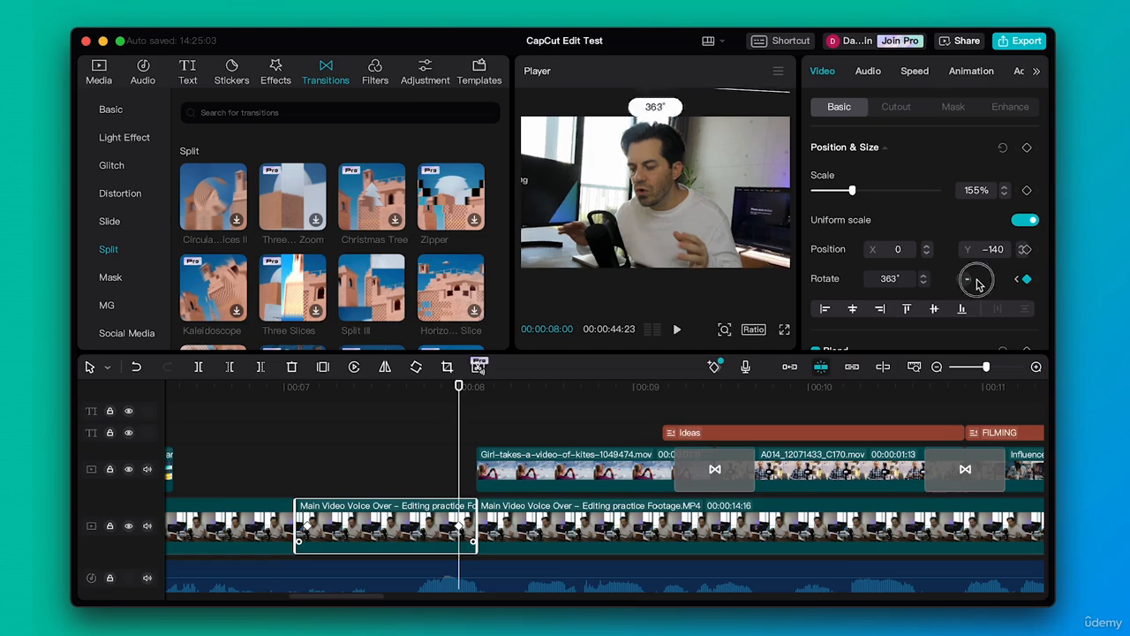
{"action": "left_click_drag", "start_coordinate": [270, 386], "coordinate": [465, 386]}
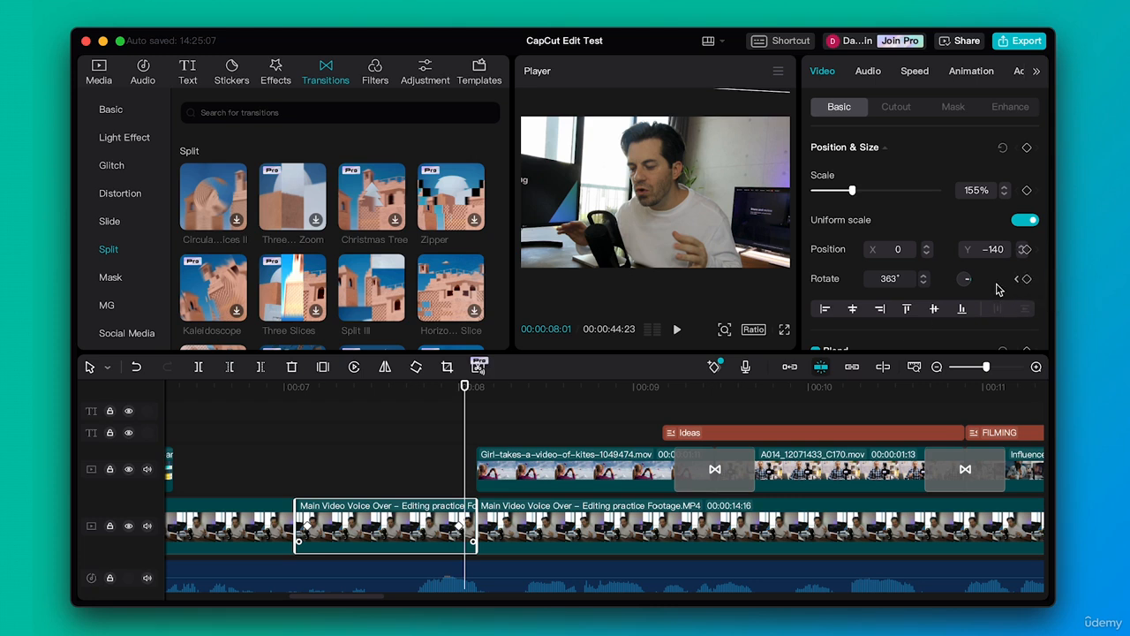
{"action": "key", "text": "super+z"}
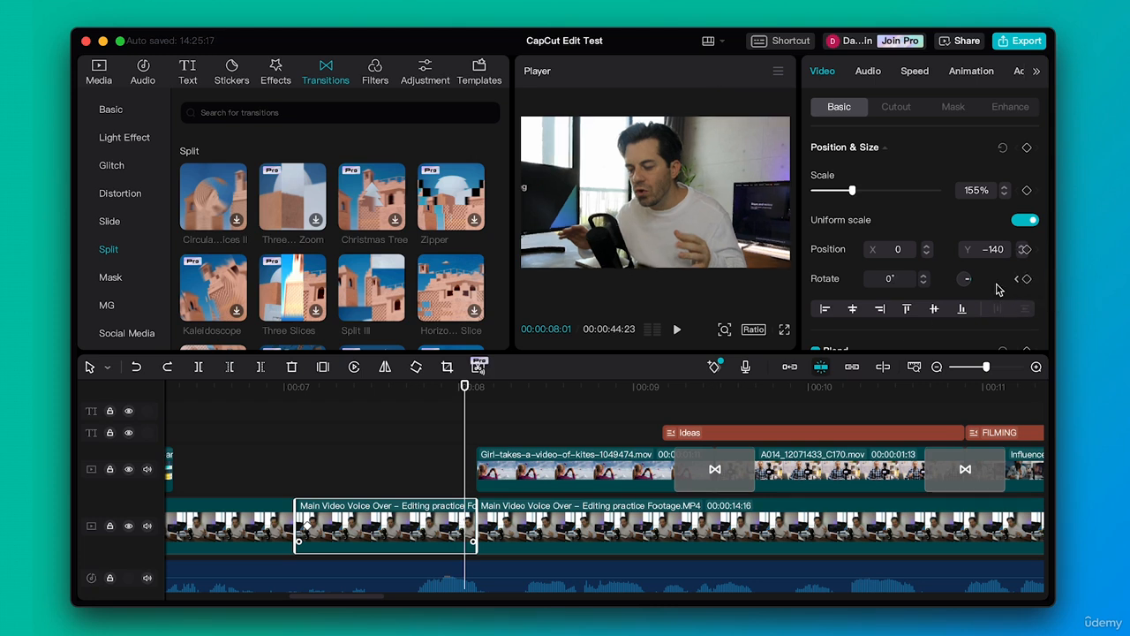
Keyframe the short segment's position from X 0, Y −140 at 00:00:07:04 to X 827, Y −157 at 00:00:08:01, and play it back
{"action": "left_click_drag", "start_coordinate": [362, 390], "coordinate": [414, 391]}
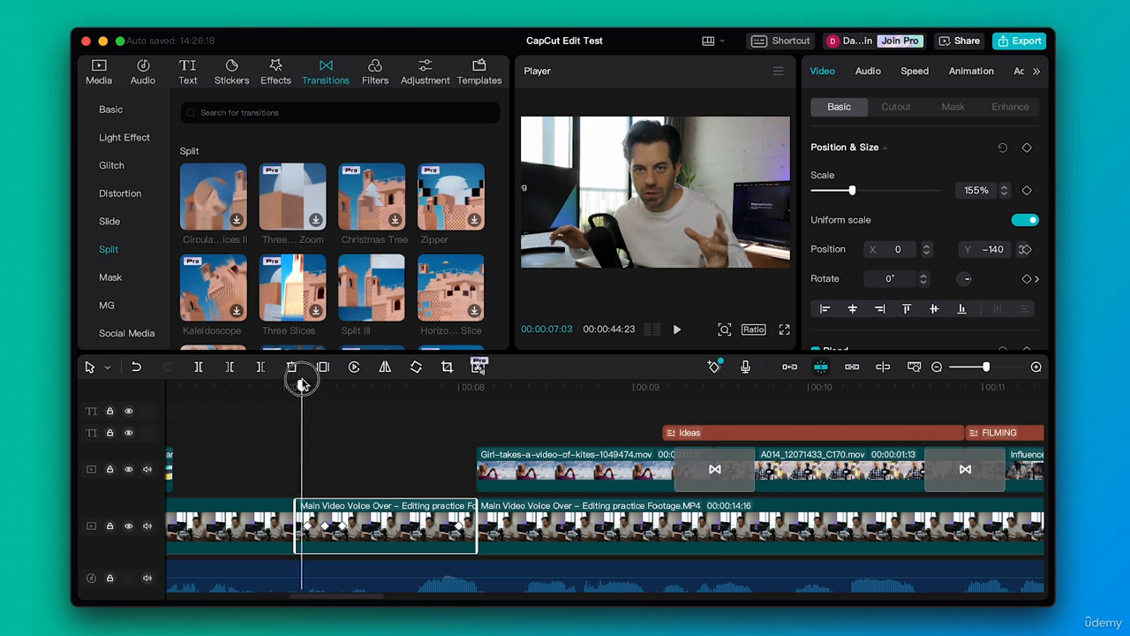
{"action": "left_click_drag", "start_coordinate": [303, 387], "coordinate": [308, 386]}
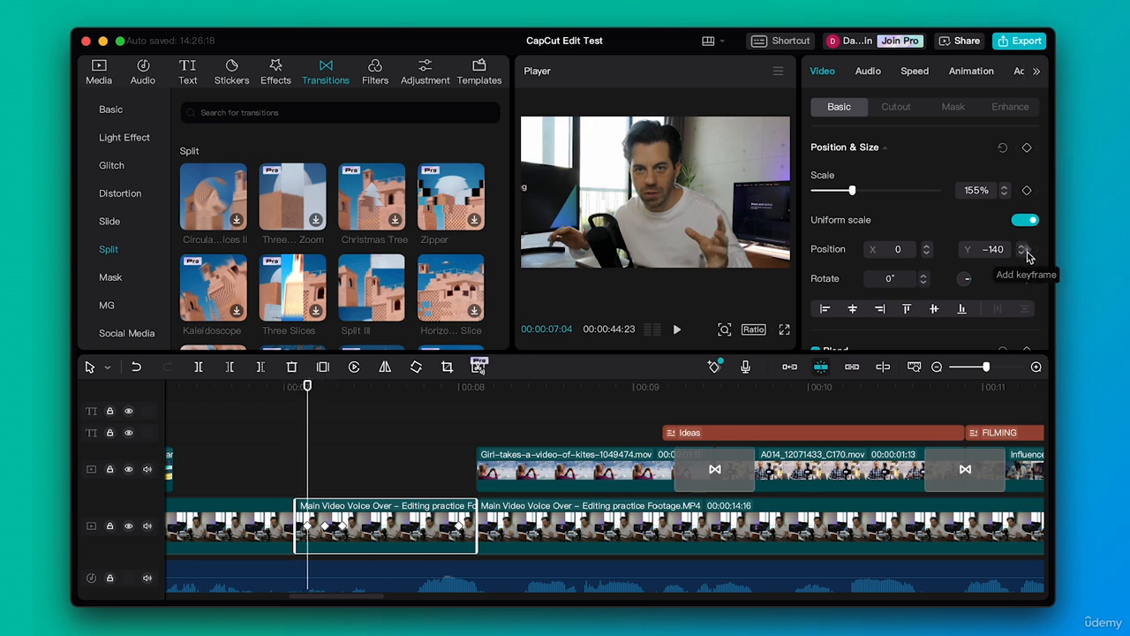
{"action": "left_click", "coordinate": [1025, 250]}
{"action": "left_click_drag", "start_coordinate": [309, 387], "coordinate": [465, 386]}
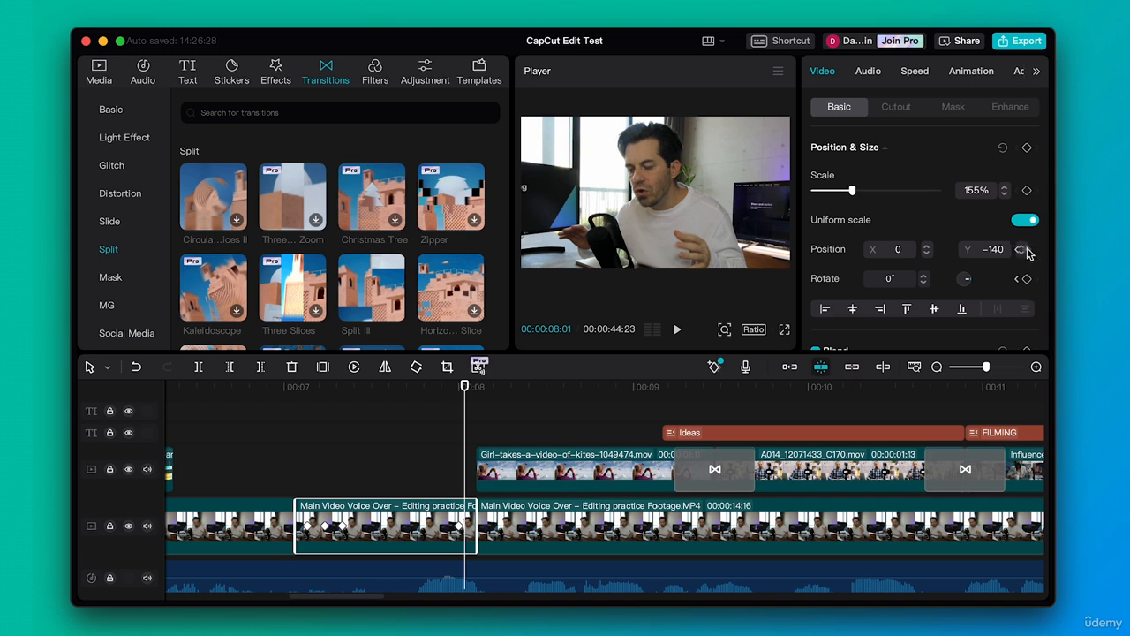
{"action": "left_click", "coordinate": [1027, 250]}
{"action": "left_click_drag", "start_coordinate": [648, 183], "coordinate": [709, 187]}
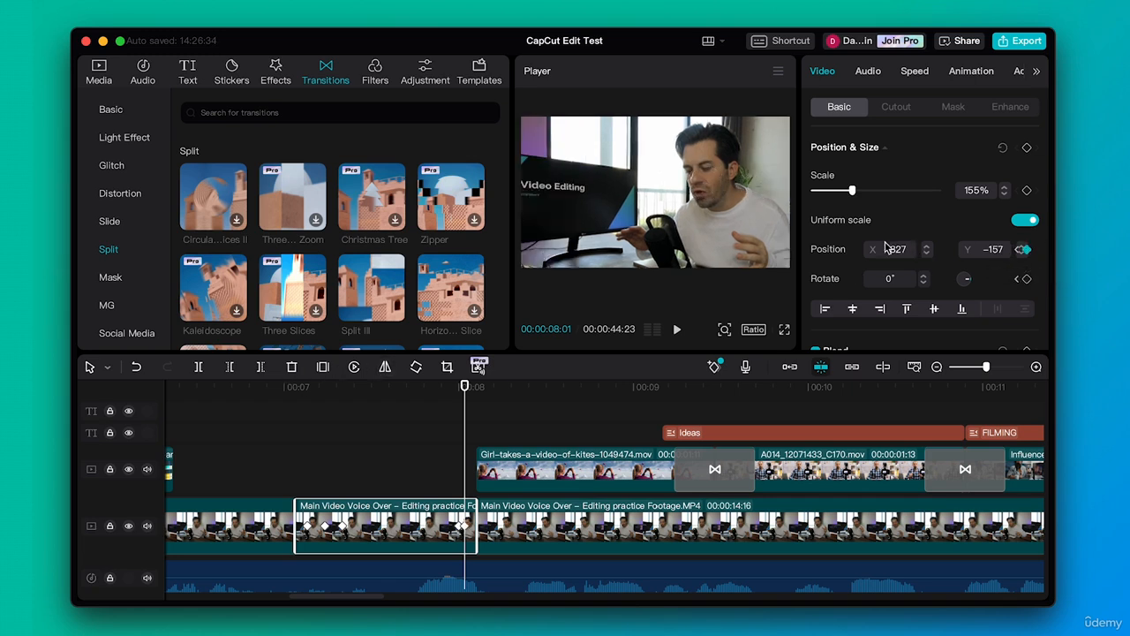
{"action": "left_click", "coordinate": [297, 391]}
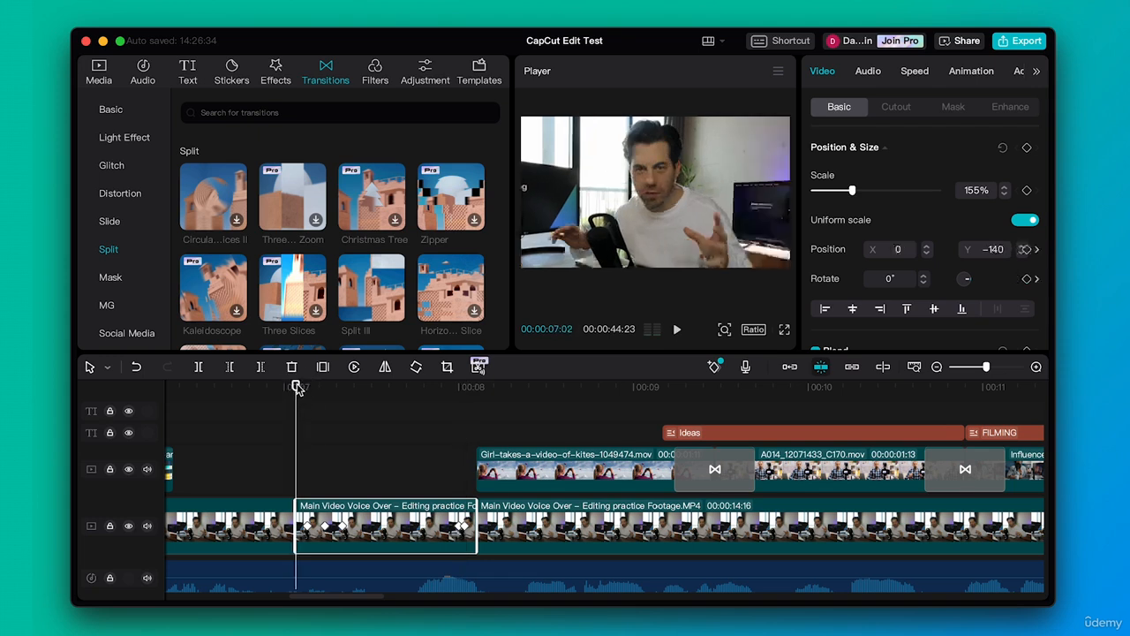
{"action": "key", "text": "space"}
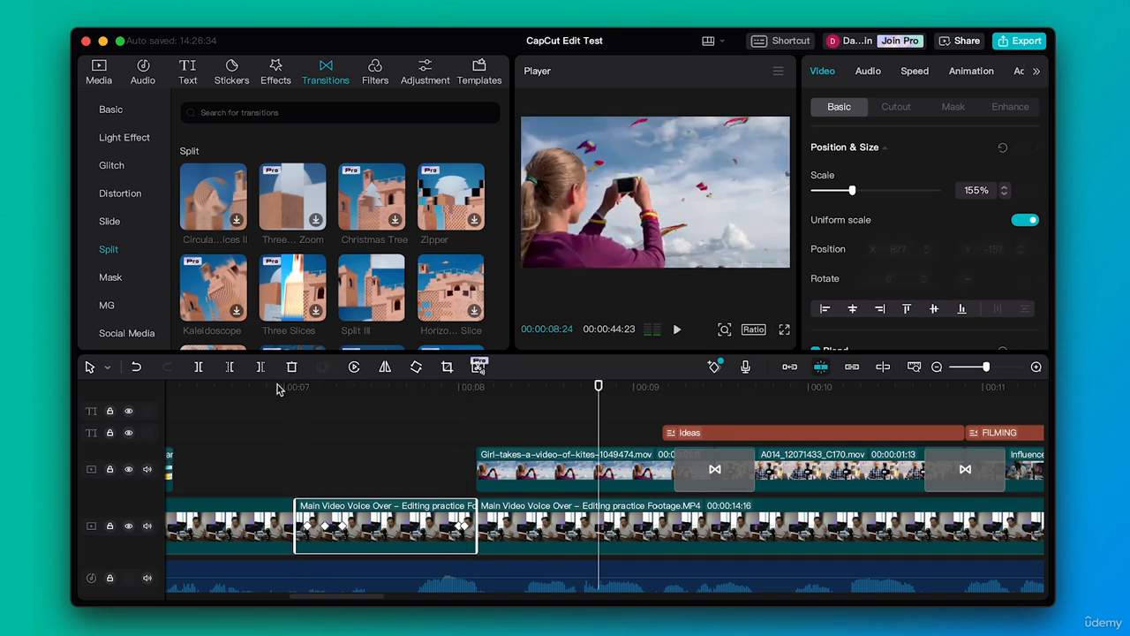
Try removing the position keyframe at 00:00:07:04, preview the segment, and undo the removal
{"action": "left_click_drag", "start_coordinate": [284, 389], "coordinate": [312, 398]}
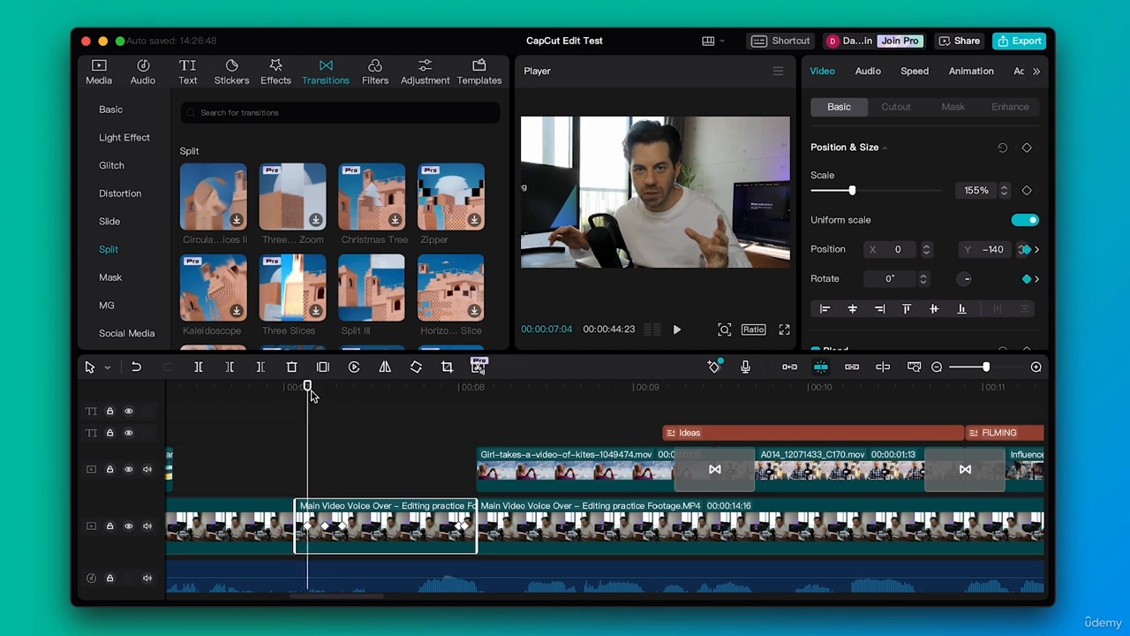
{"action": "left_click", "coordinate": [1026, 251]}
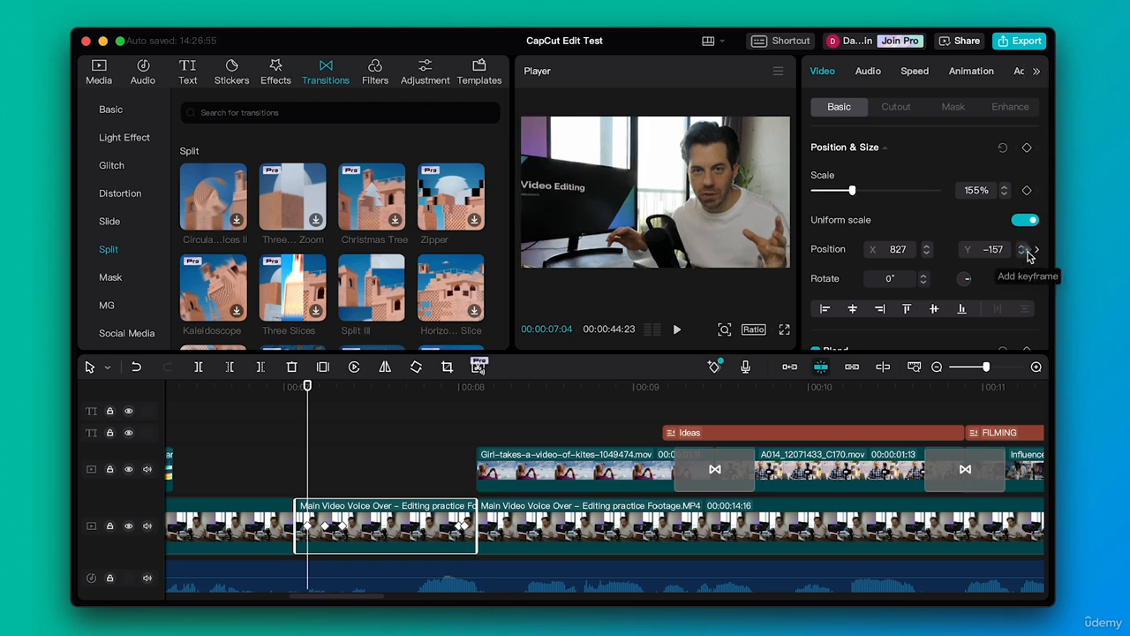
{"action": "left_click_drag", "start_coordinate": [430, 386], "coordinate": [458, 410]}
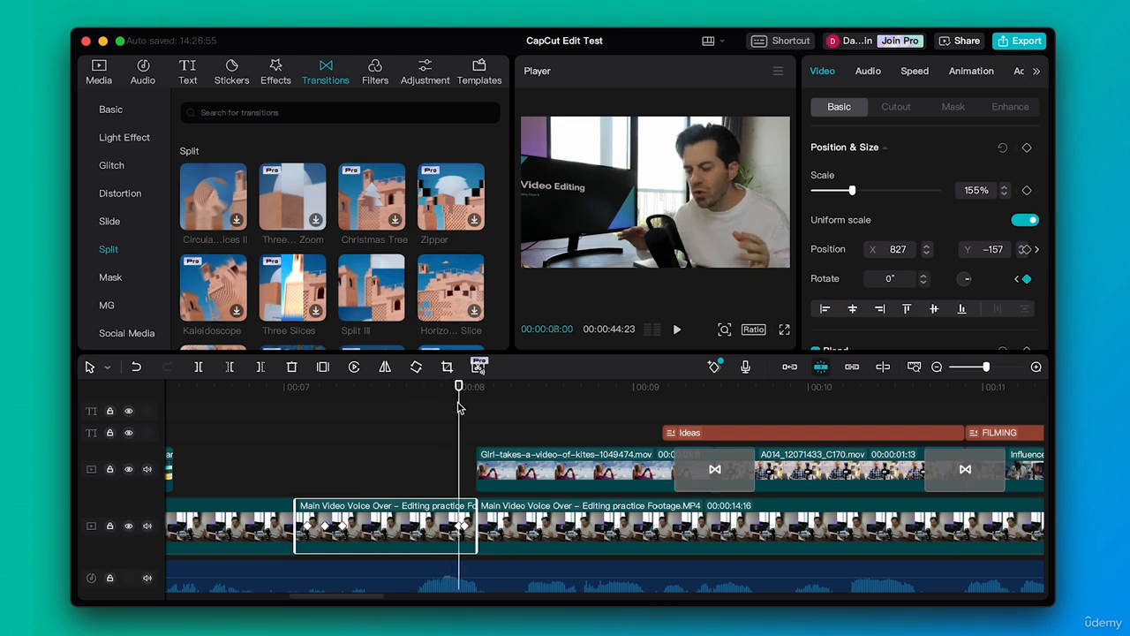
{"action": "key", "text": "super+z"}
Delete the short segment's position keyframe at 00:00:08:01 and scrub through the segment to check its framing
{"action": "left_click_drag", "start_coordinate": [329, 393], "coordinate": [460, 408]}
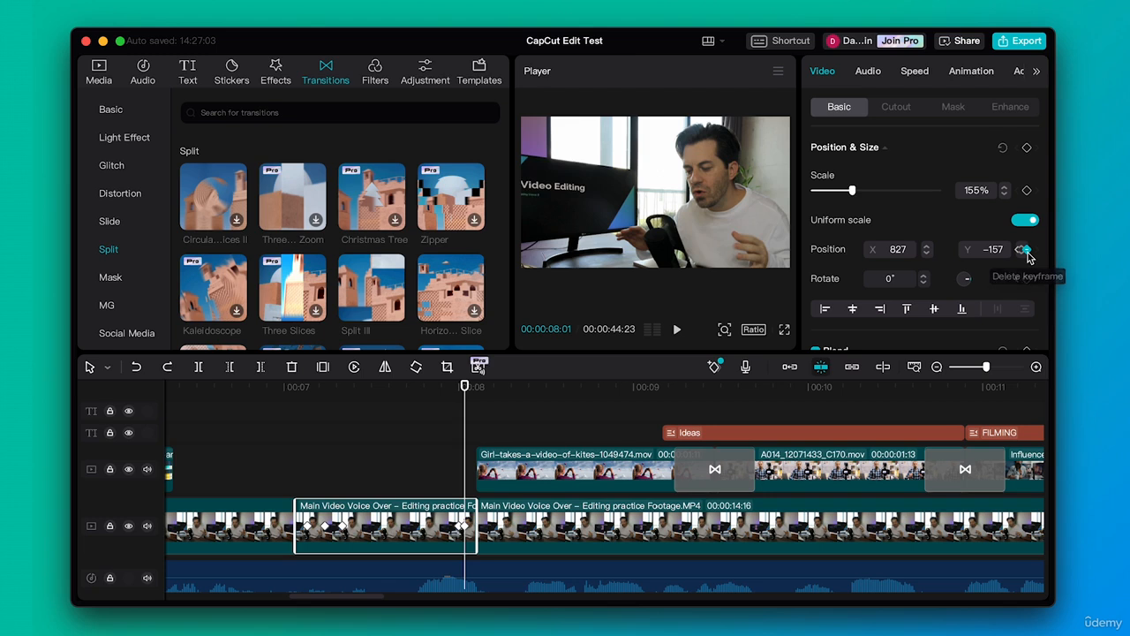
{"action": "left_click", "coordinate": [1024, 250]}
{"action": "left_click_drag", "start_coordinate": [264, 383], "coordinate": [367, 388]}
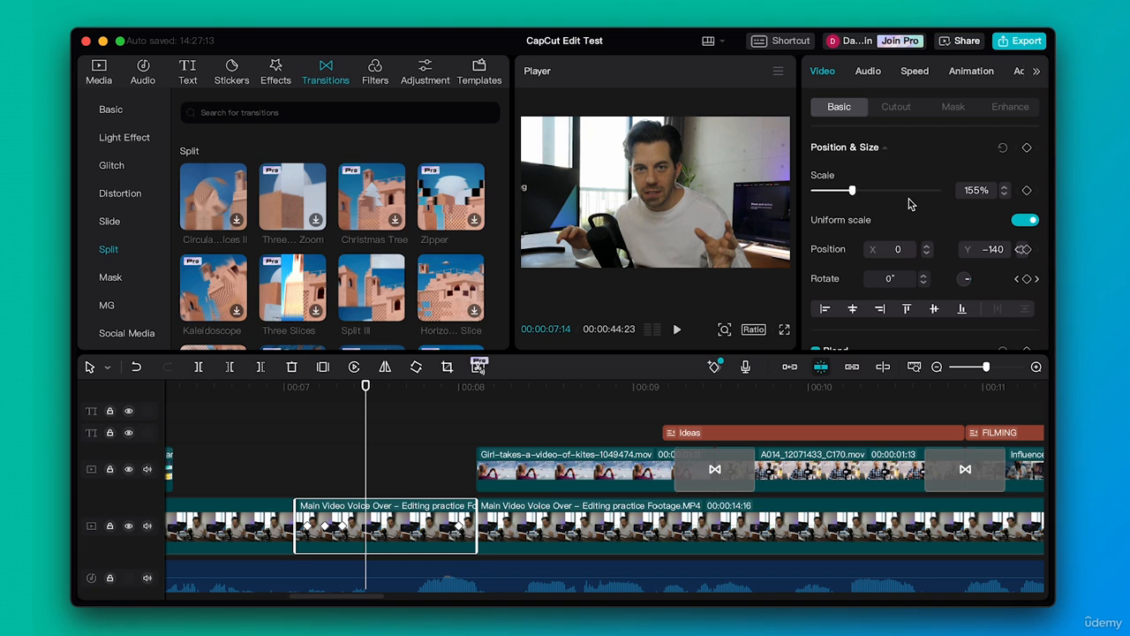
Add position keyframes at 00:00:07:02 and 00:00:07:14, reframing the speaker to X 882, Y −157 at the second
{"action": "scroll", "coordinate": [911, 205], "scroll_direction": "down", "scroll_amount": 4}
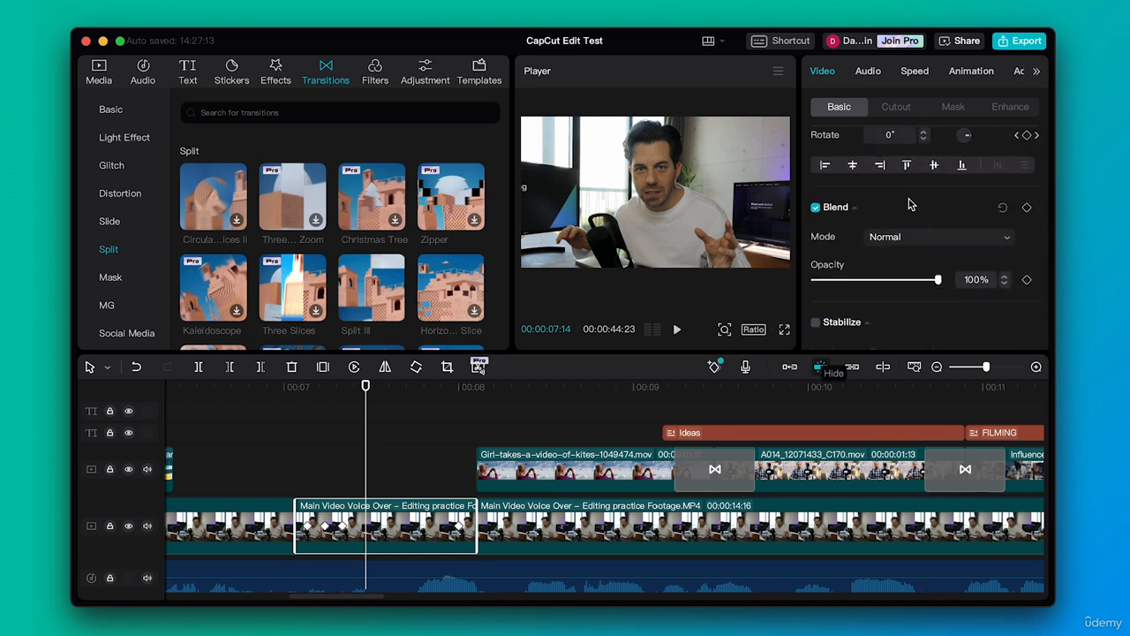
{"action": "scroll", "coordinate": [325, 405], "scroll_direction": "left", "scroll_amount": 2}
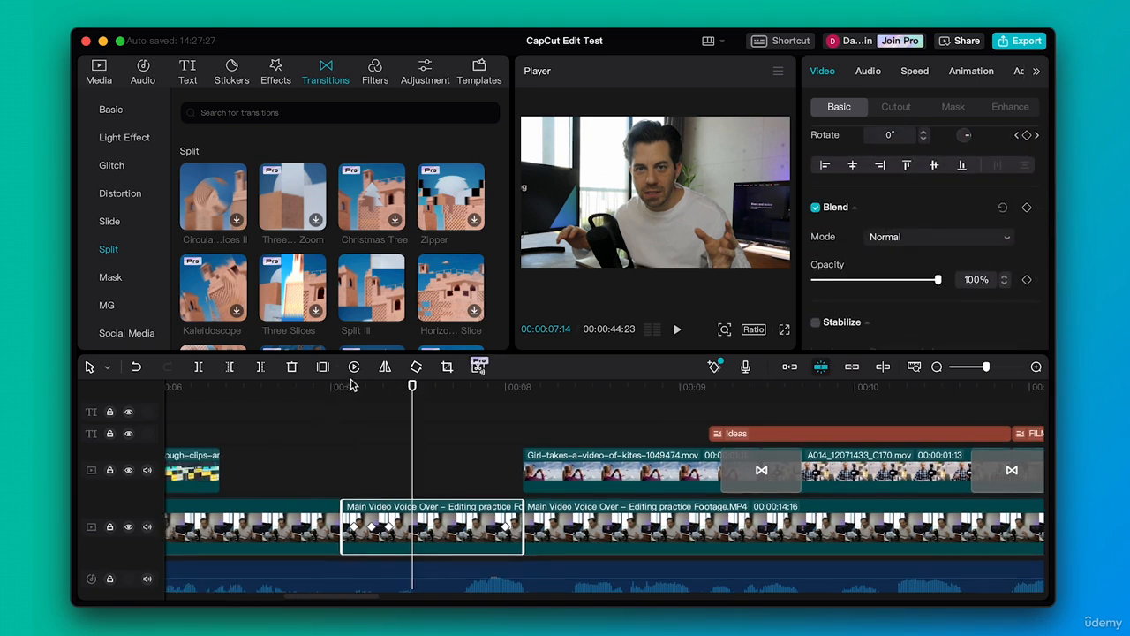
{"action": "left_click_drag", "start_coordinate": [350, 385], "coordinate": [345, 386]}
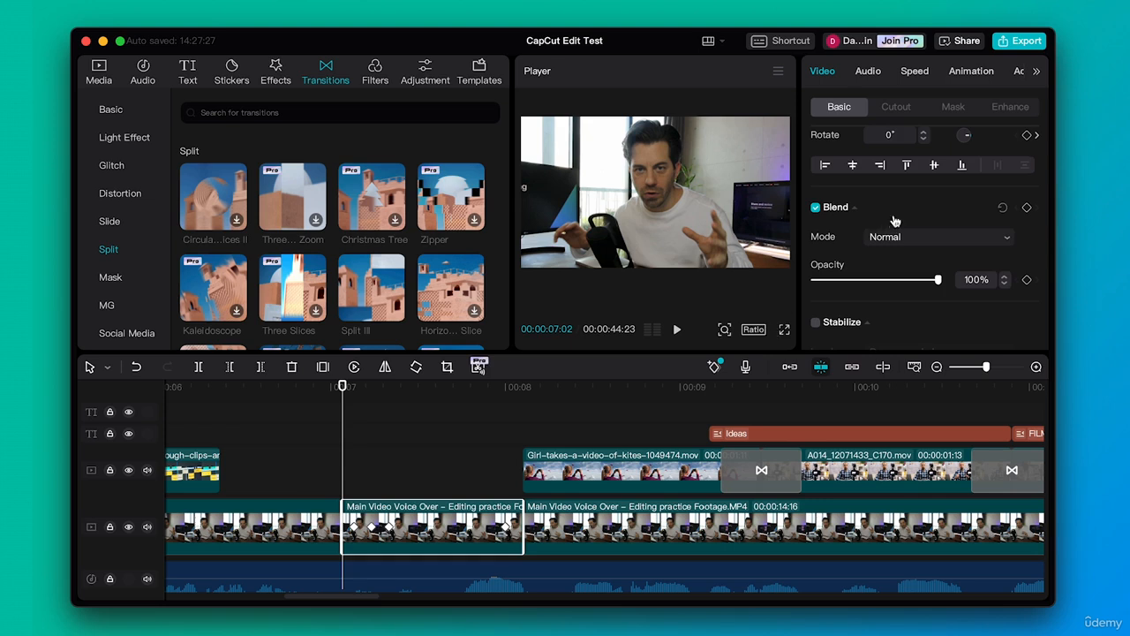
{"action": "scroll", "coordinate": [896, 221], "scroll_direction": "up", "scroll_amount": 4}
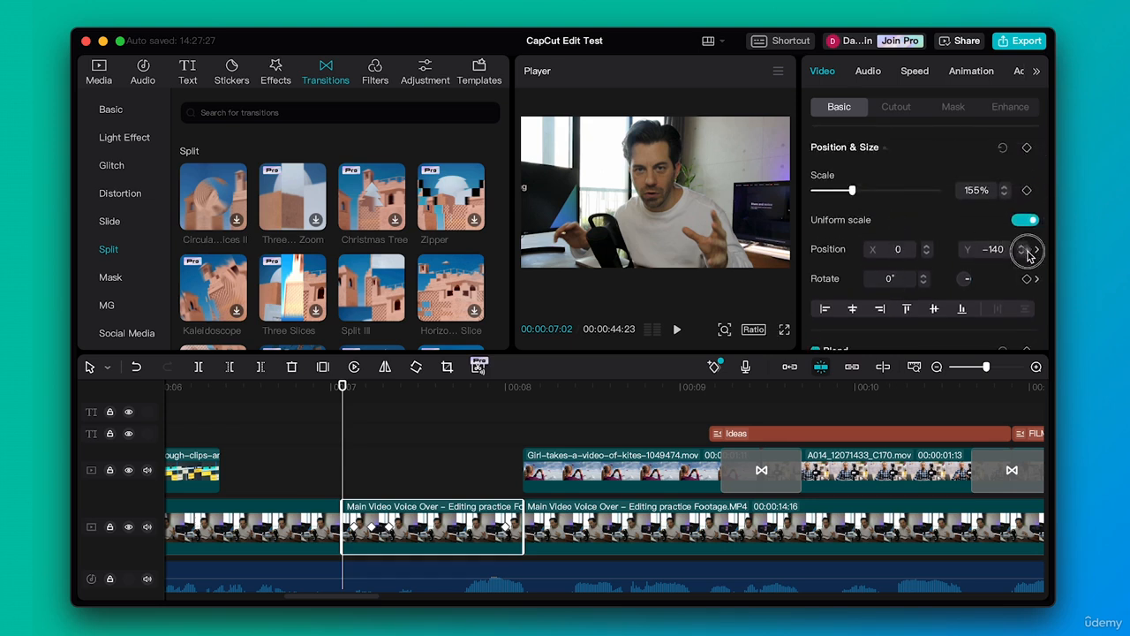
{"action": "left_click_drag", "start_coordinate": [344, 386], "coordinate": [411, 387]}
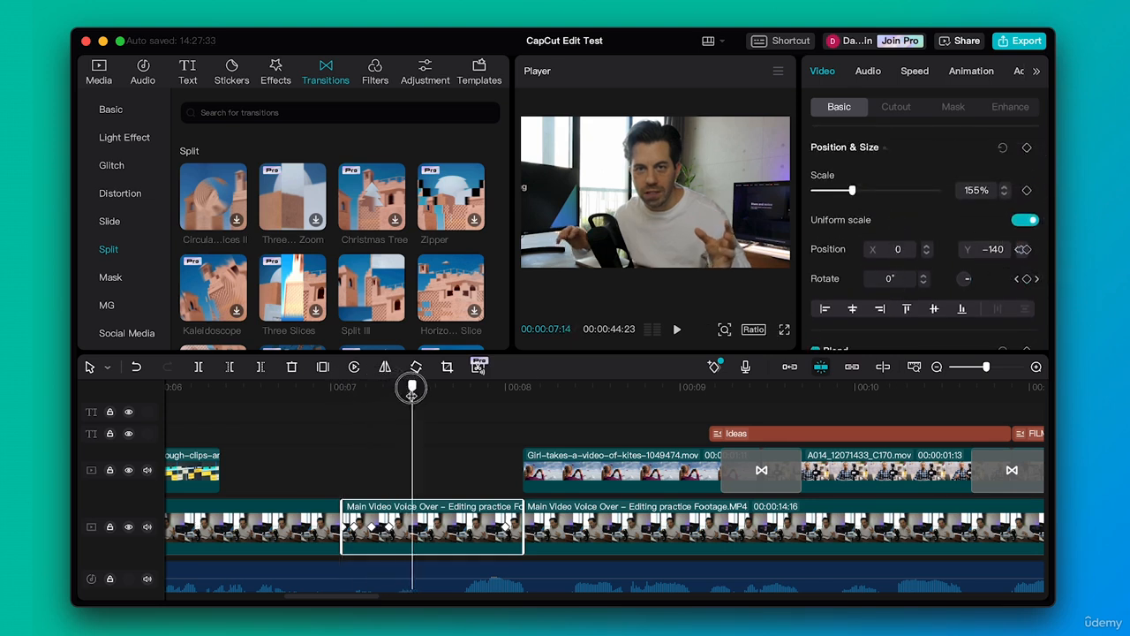
{"action": "left_click", "coordinate": [1023, 249]}
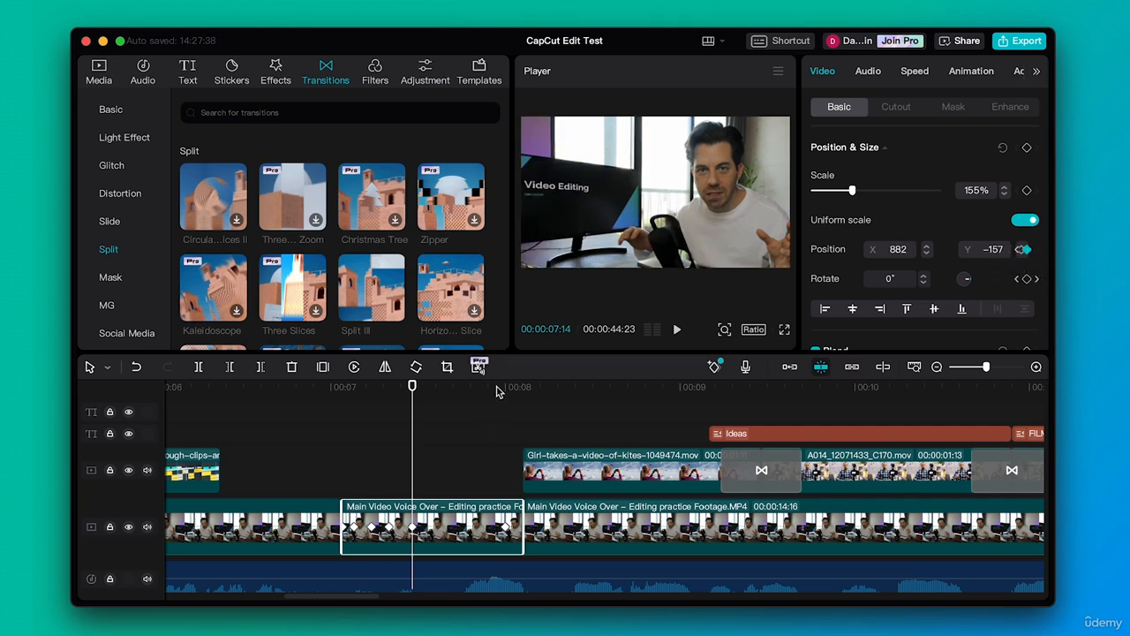
Try keyframing the position to X −999, Y −184 at 00:00:07:29, preview the pan, and undo the position changes
{"action": "left_click", "coordinate": [500, 387]}
{"action": "left_click", "coordinate": [1026, 250]}
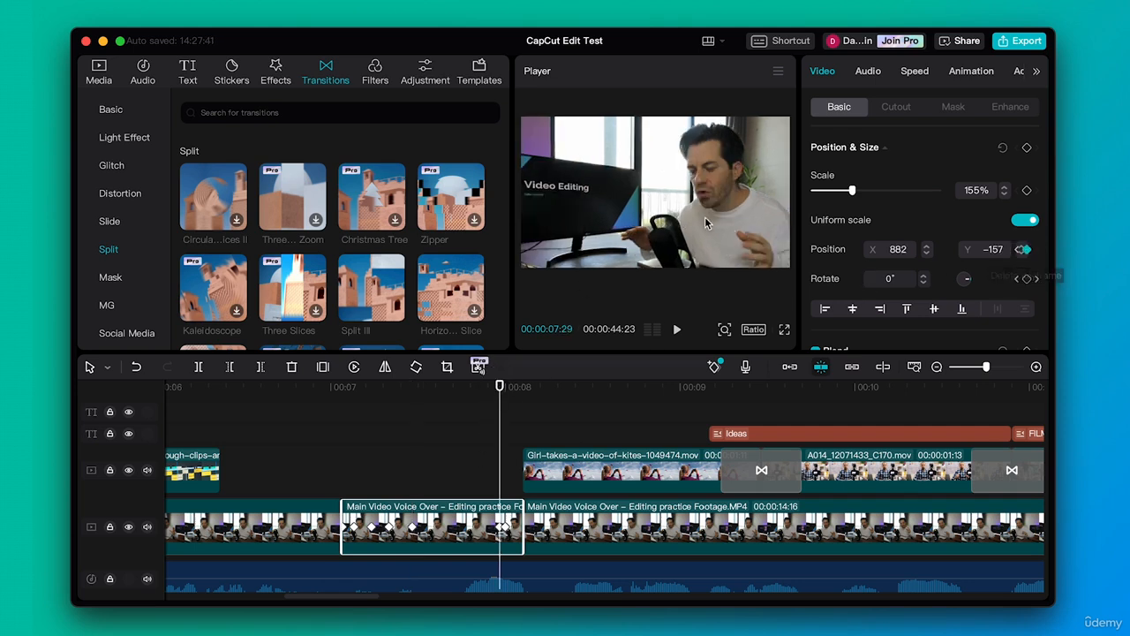
{"action": "left_click_drag", "start_coordinate": [704, 212], "coordinate": [572, 218]}
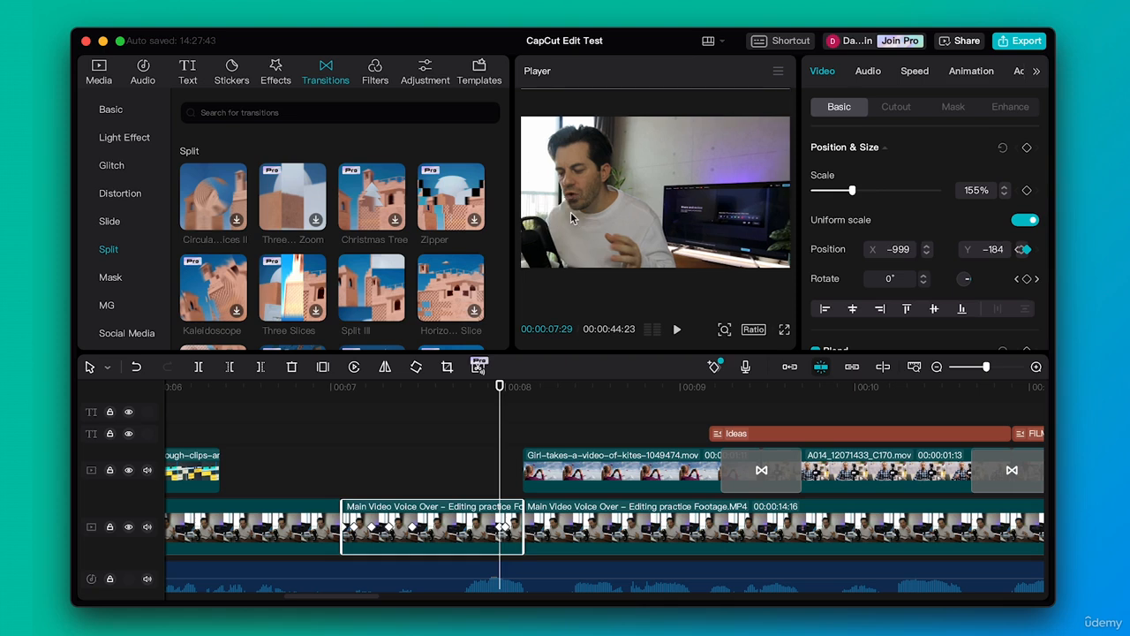
{"action": "left_click_drag", "start_coordinate": [331, 387], "coordinate": [513, 371]}
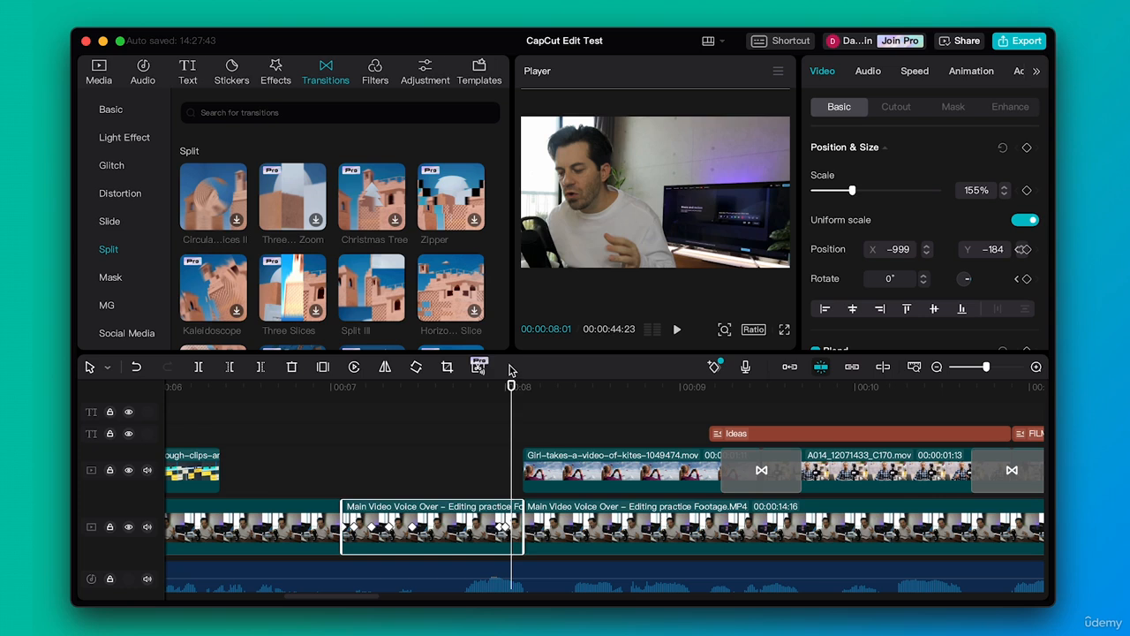
{"action": "key", "text": "super+z"}
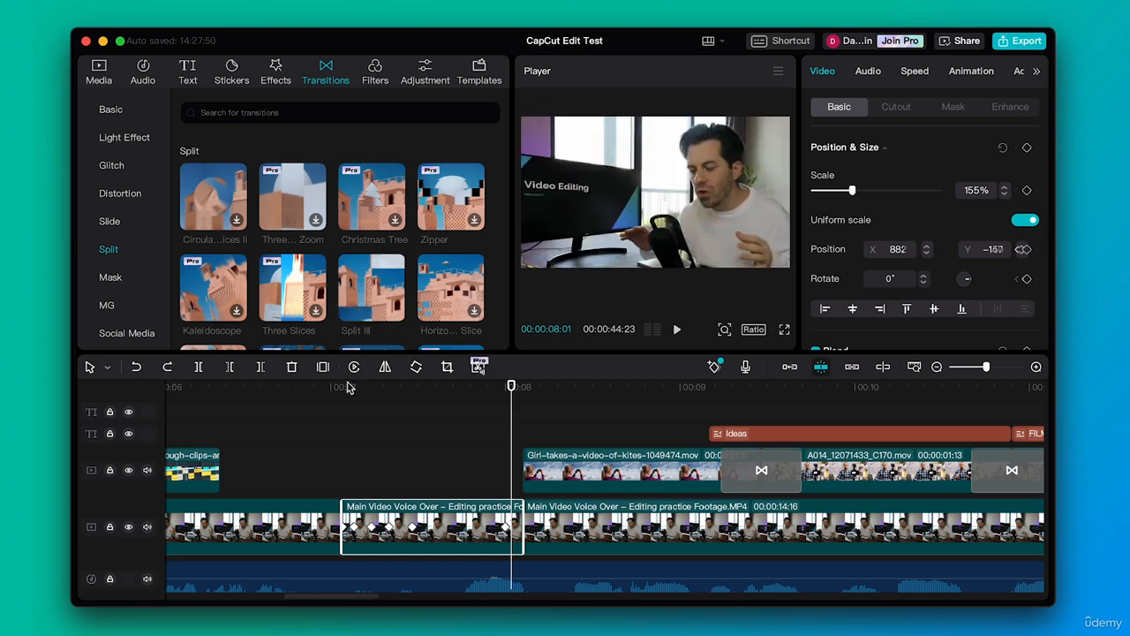
{"action": "left_click_drag", "start_coordinate": [350, 385], "coordinate": [473, 387]}
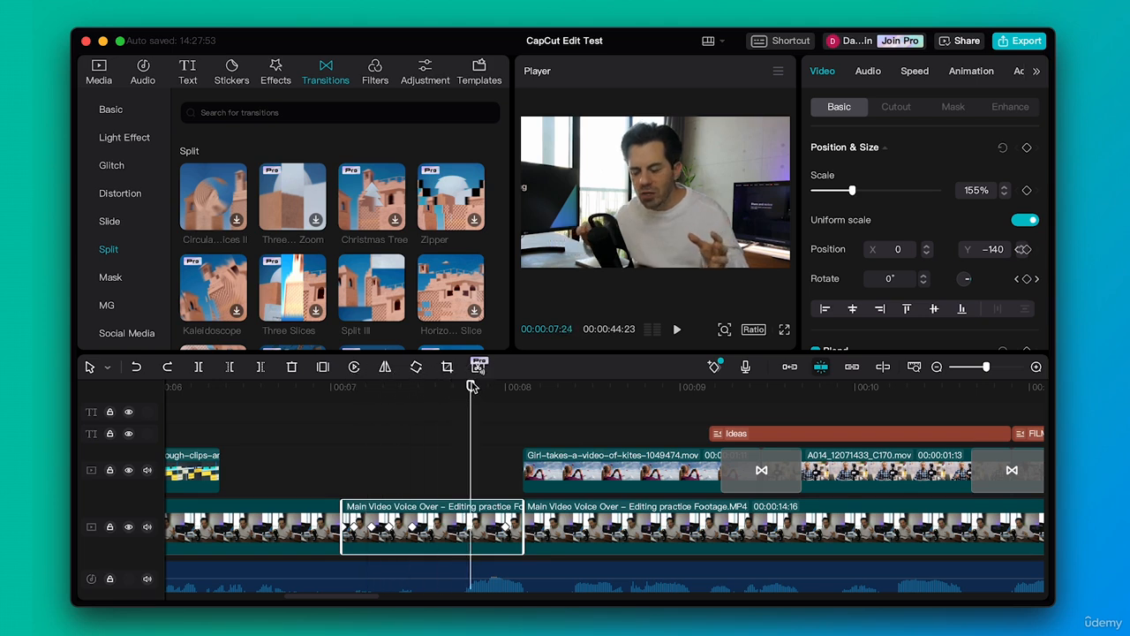